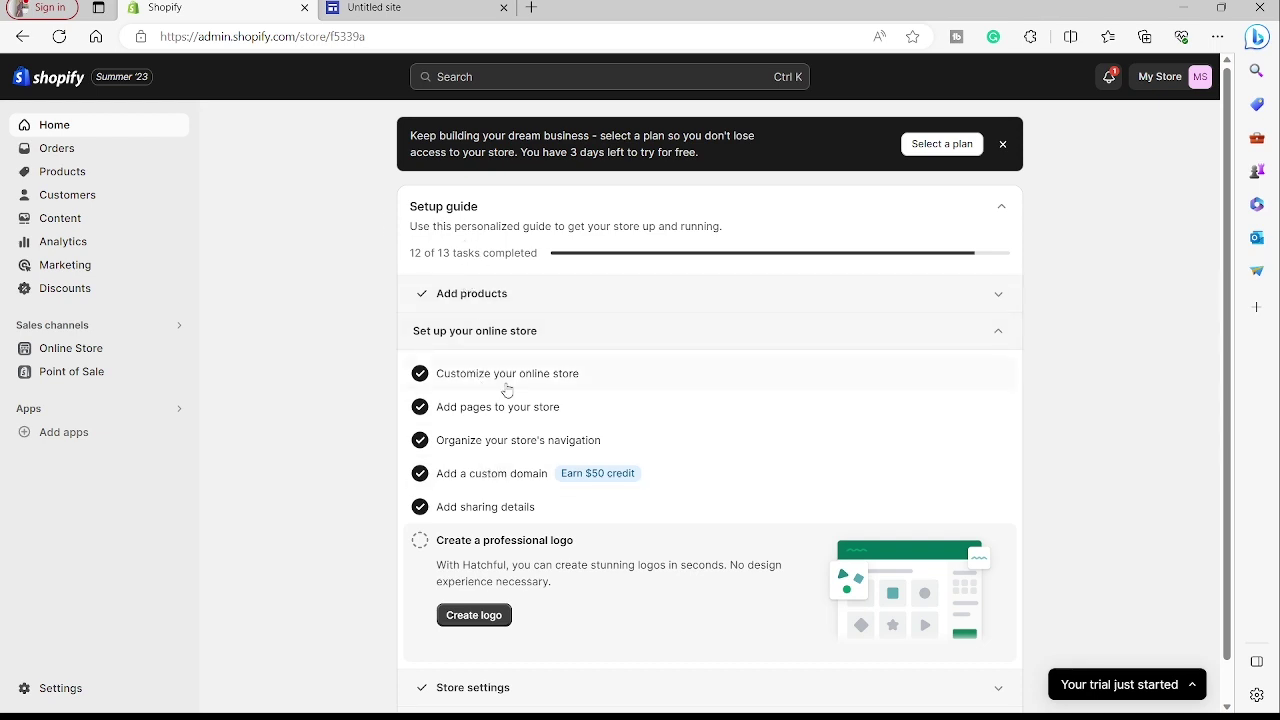
- Create a new online store page titled "Send Sample Design" and save it
scroll(506, 385, "down", 1)
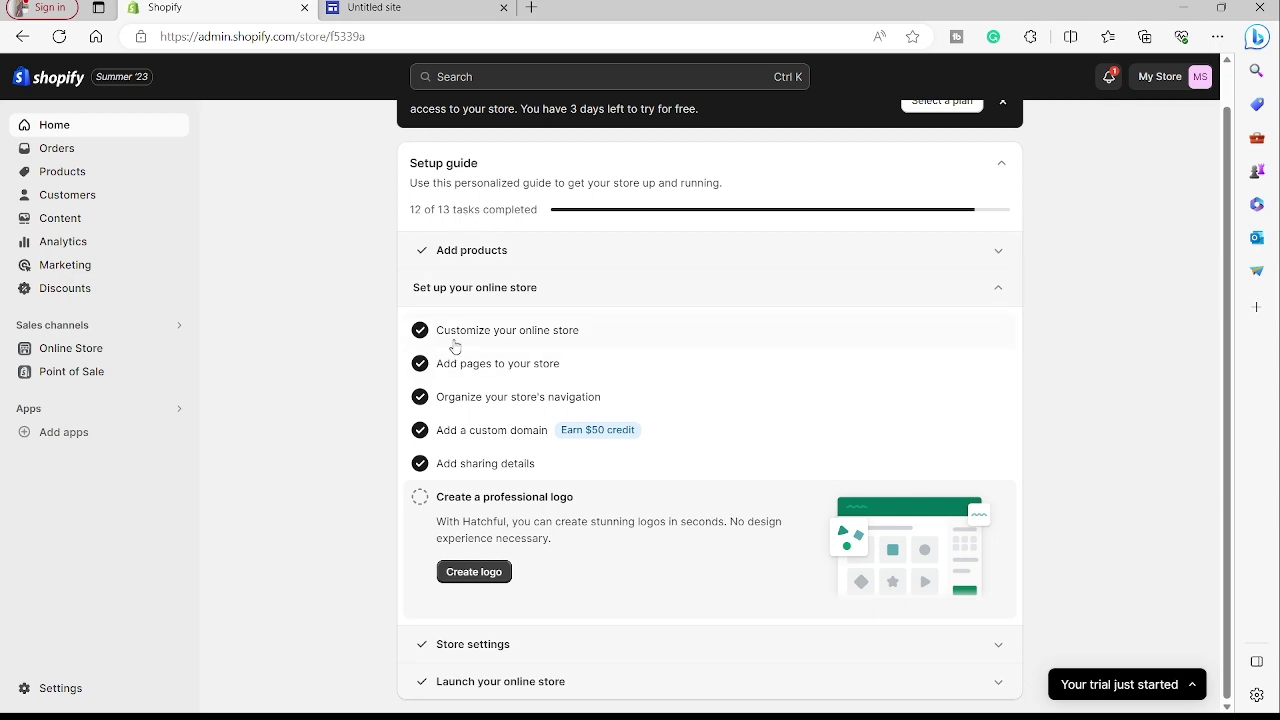
scroll(455, 346, "up", 1)
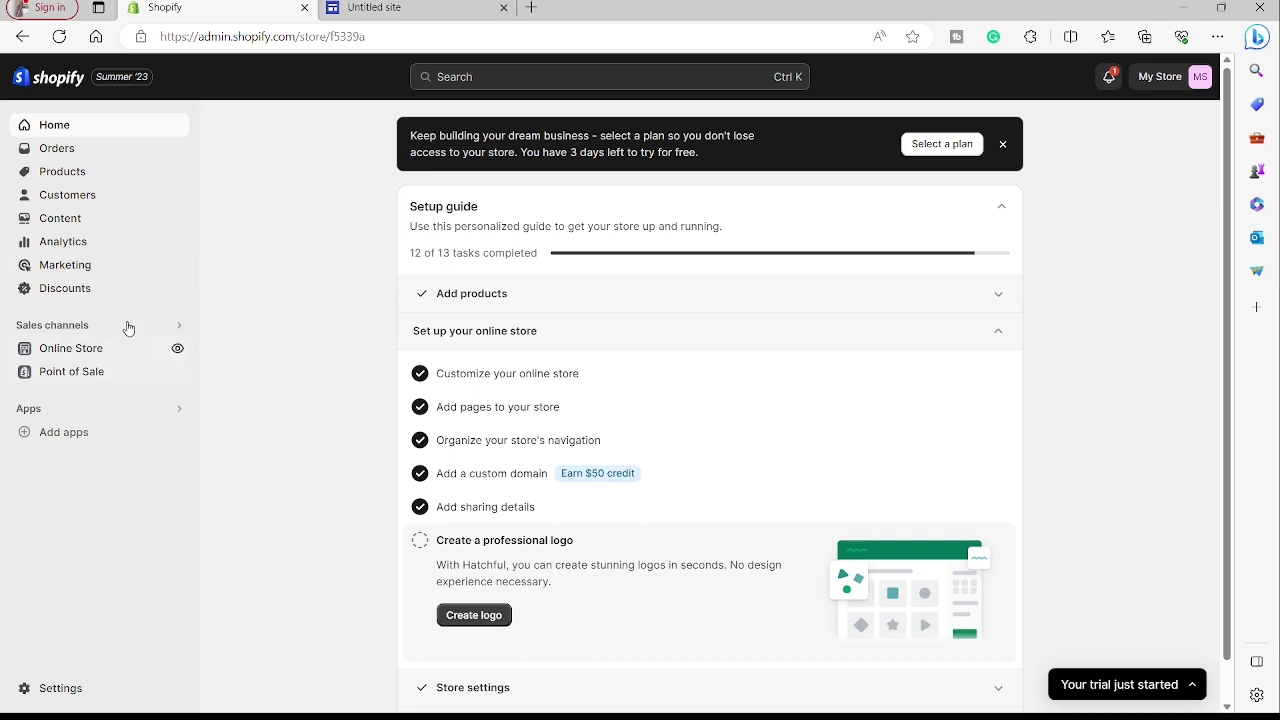
left_click(59, 350)
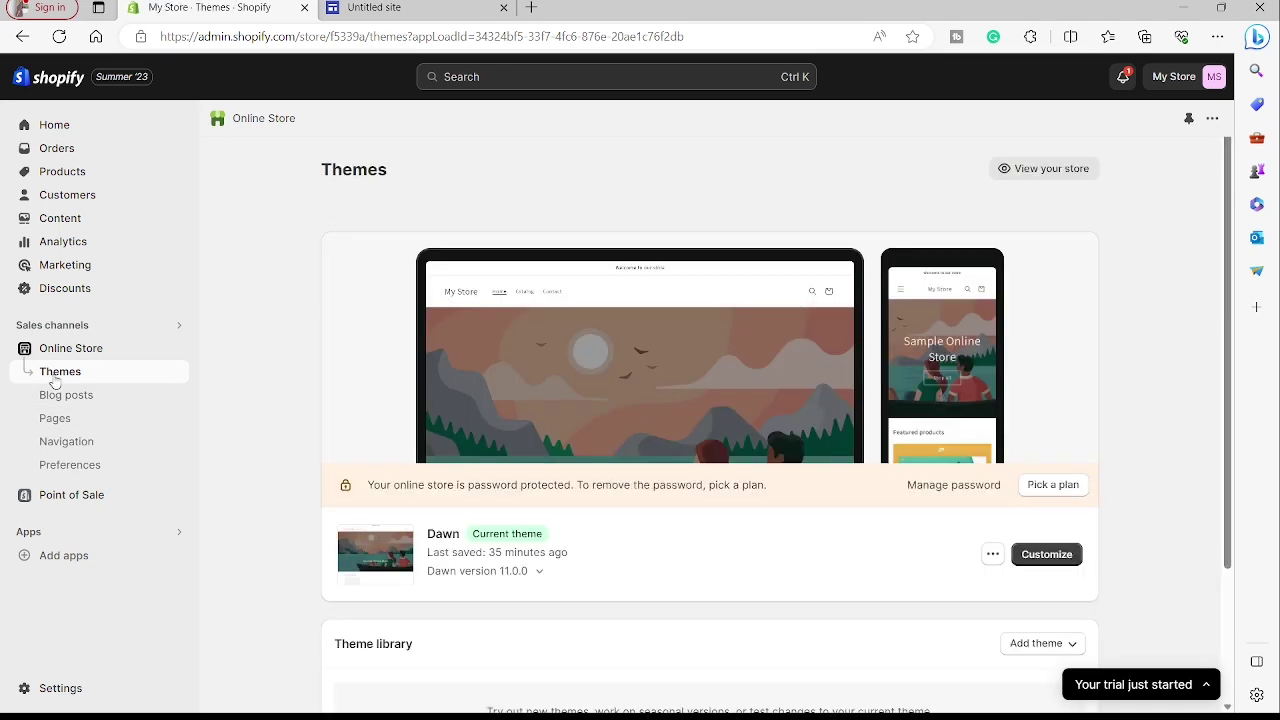
left_click(63, 426)
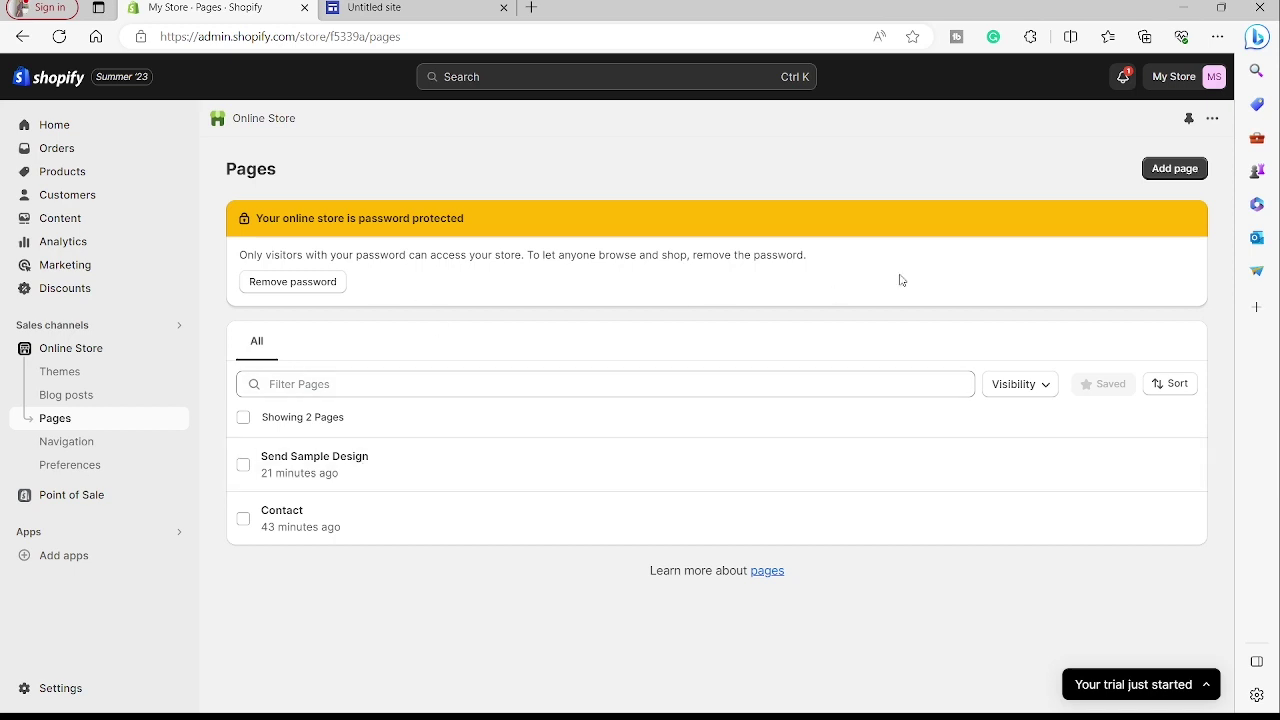
left_click(1179, 176)
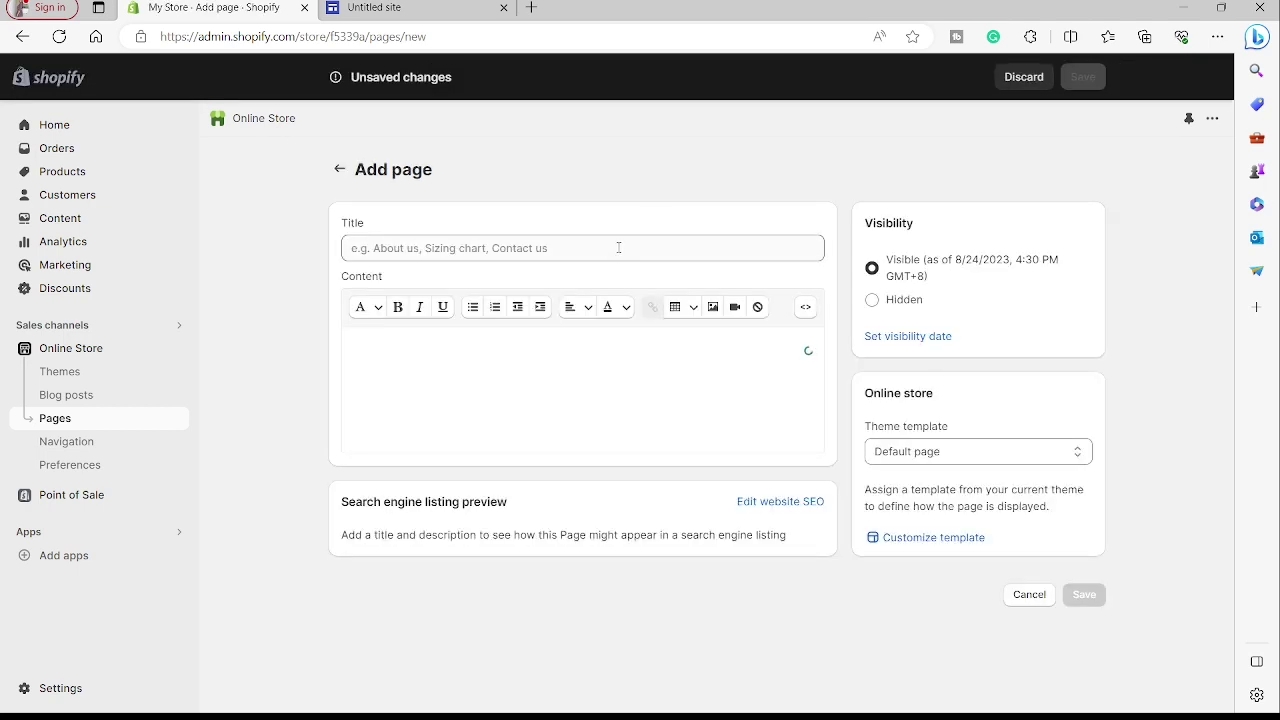
left_click(619, 247)
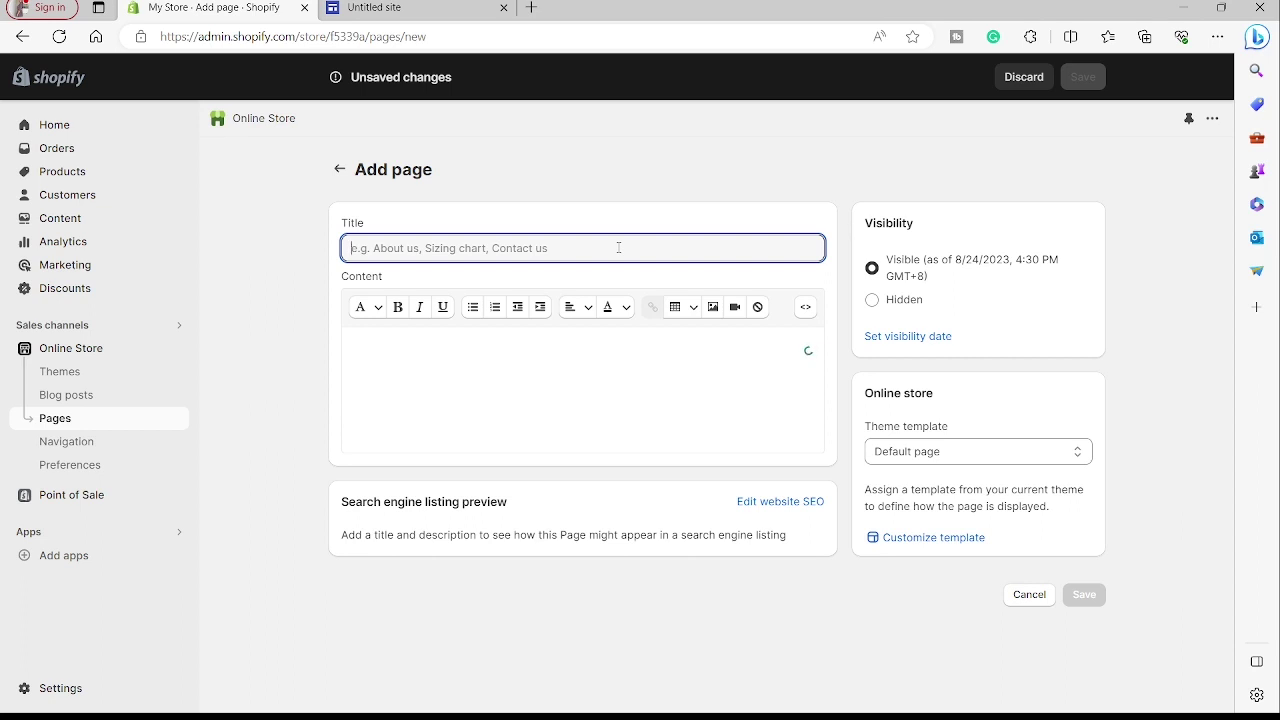
type("Send")
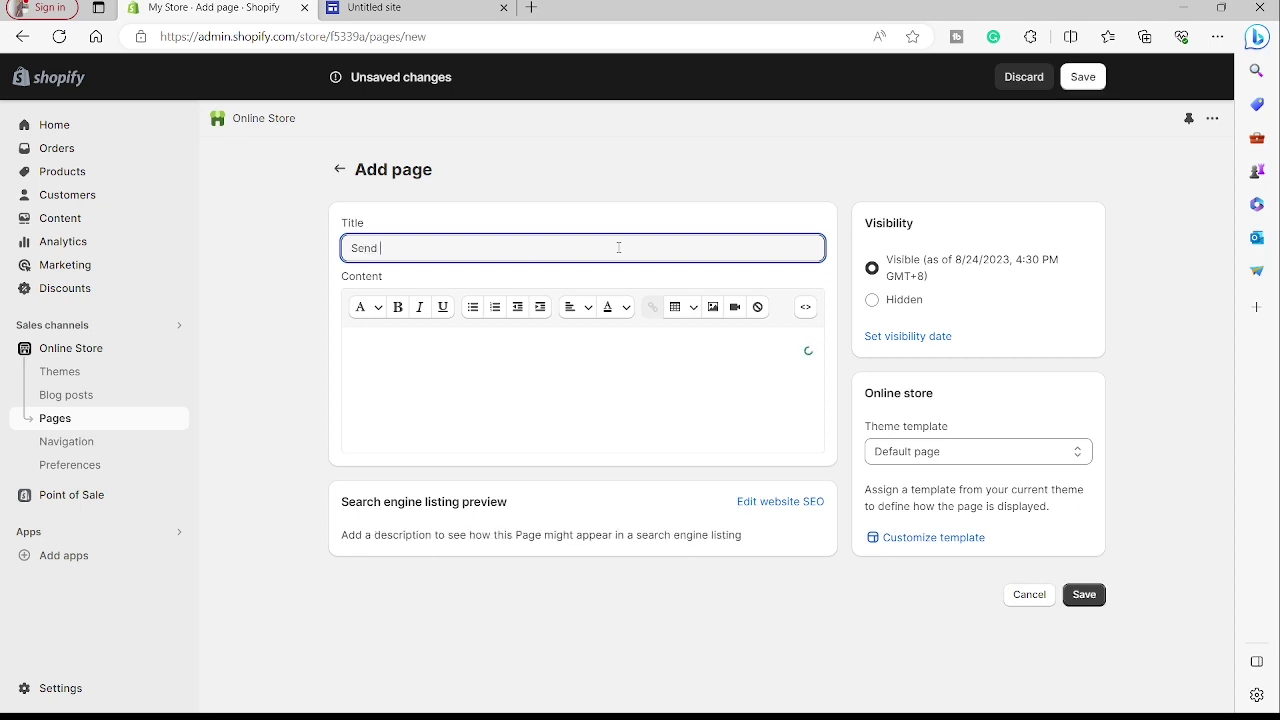
type(" Sample Design")
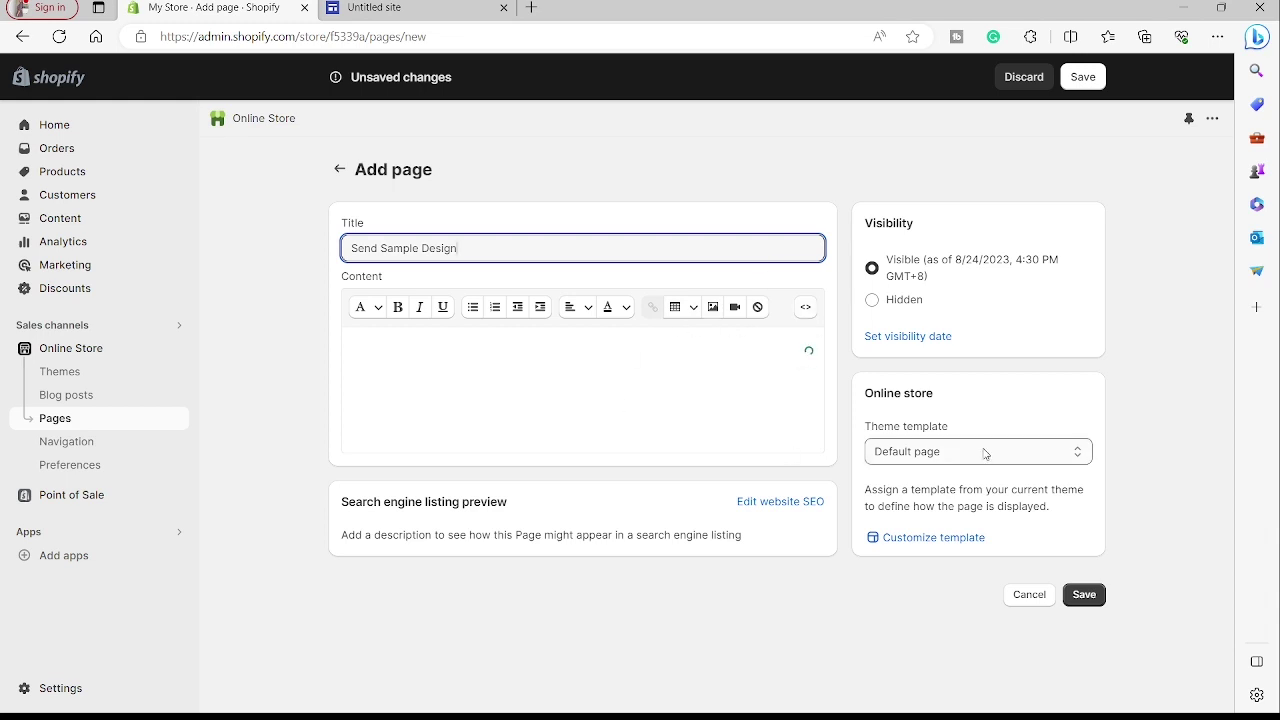
left_click(1085, 596)
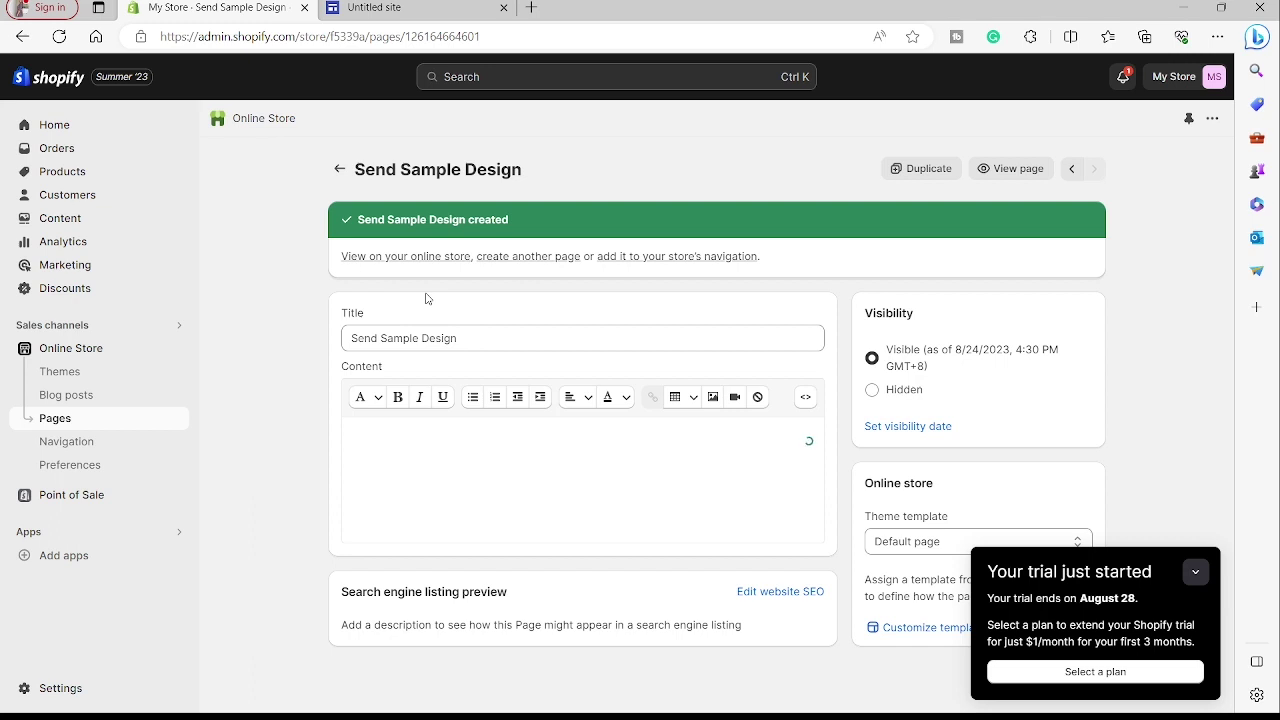
left_click(60, 372)
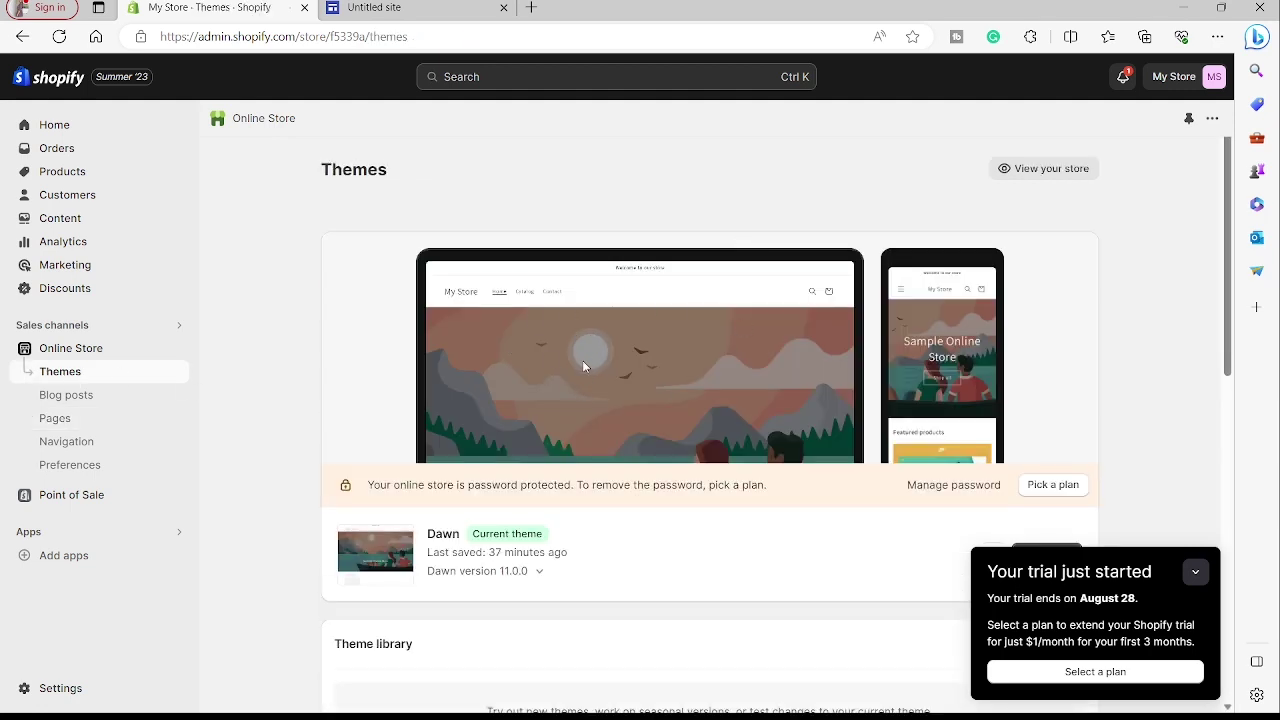
scroll(583, 367, "down", 2)
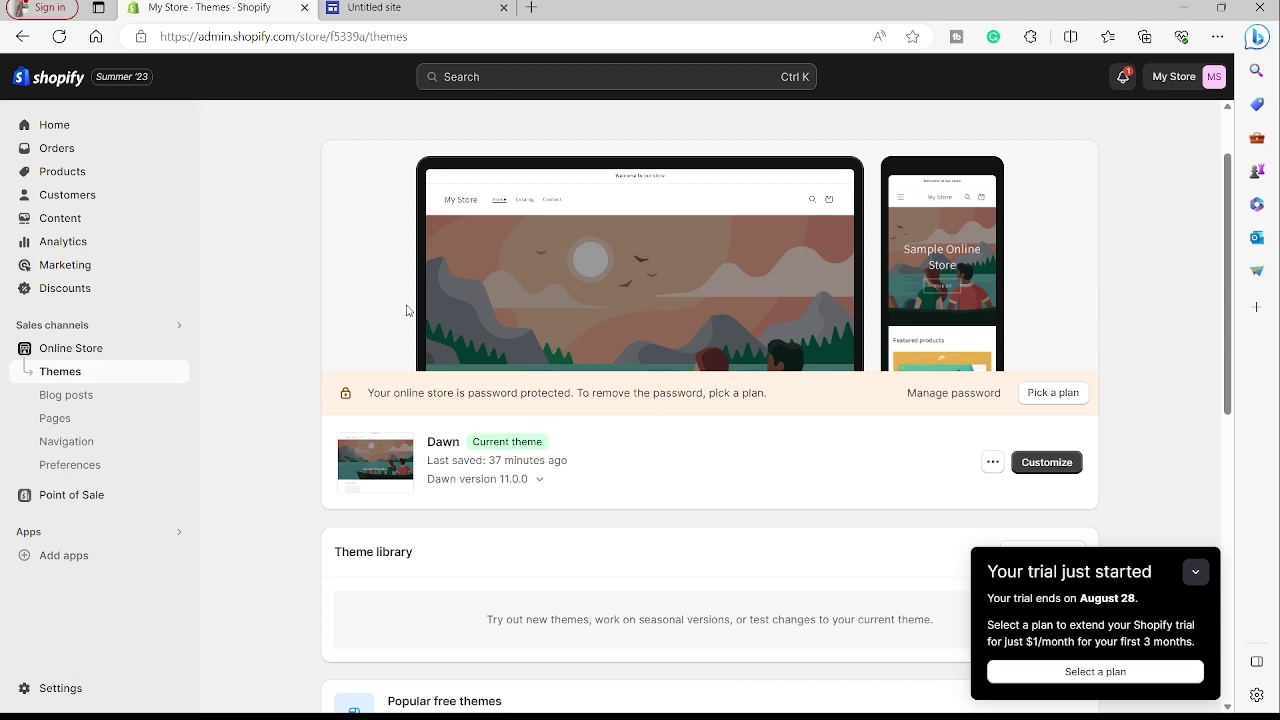
scroll(620, 410, "up", 2)
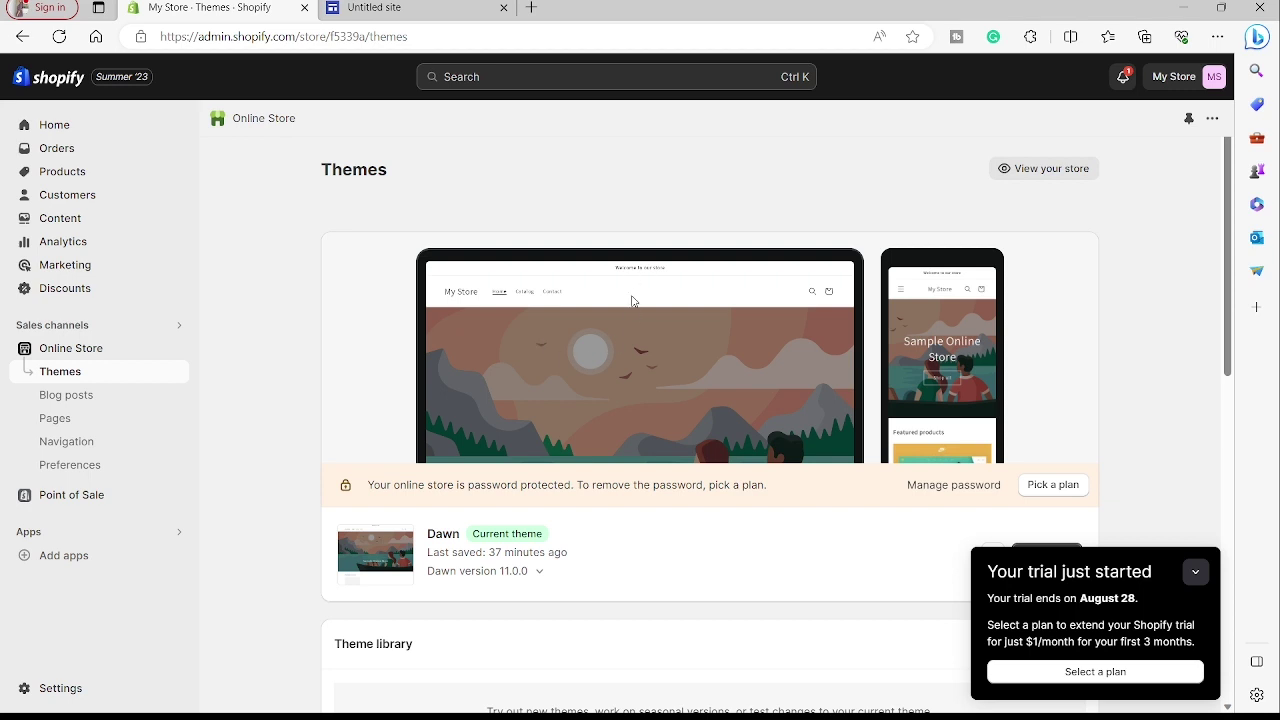
- Add a menu item linking to the Send Sample Design page to the store's Main menu and save the menu
left_click(80, 443)
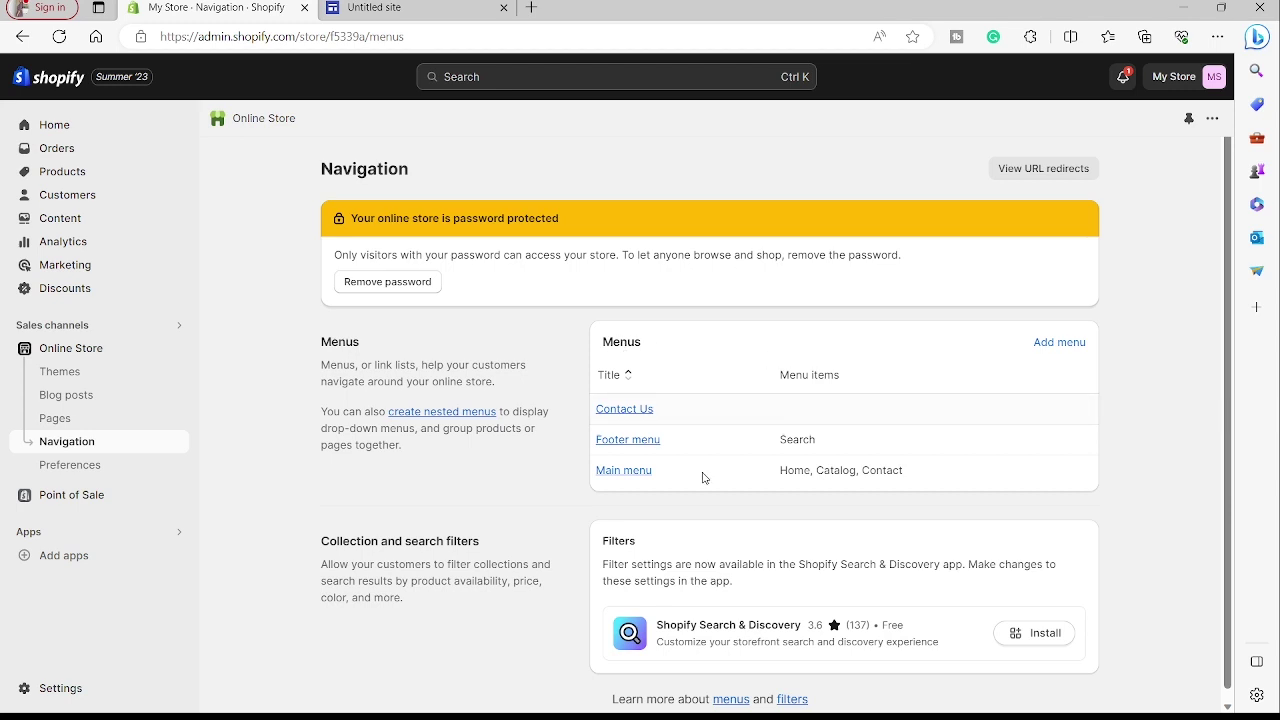
left_click(624, 471)
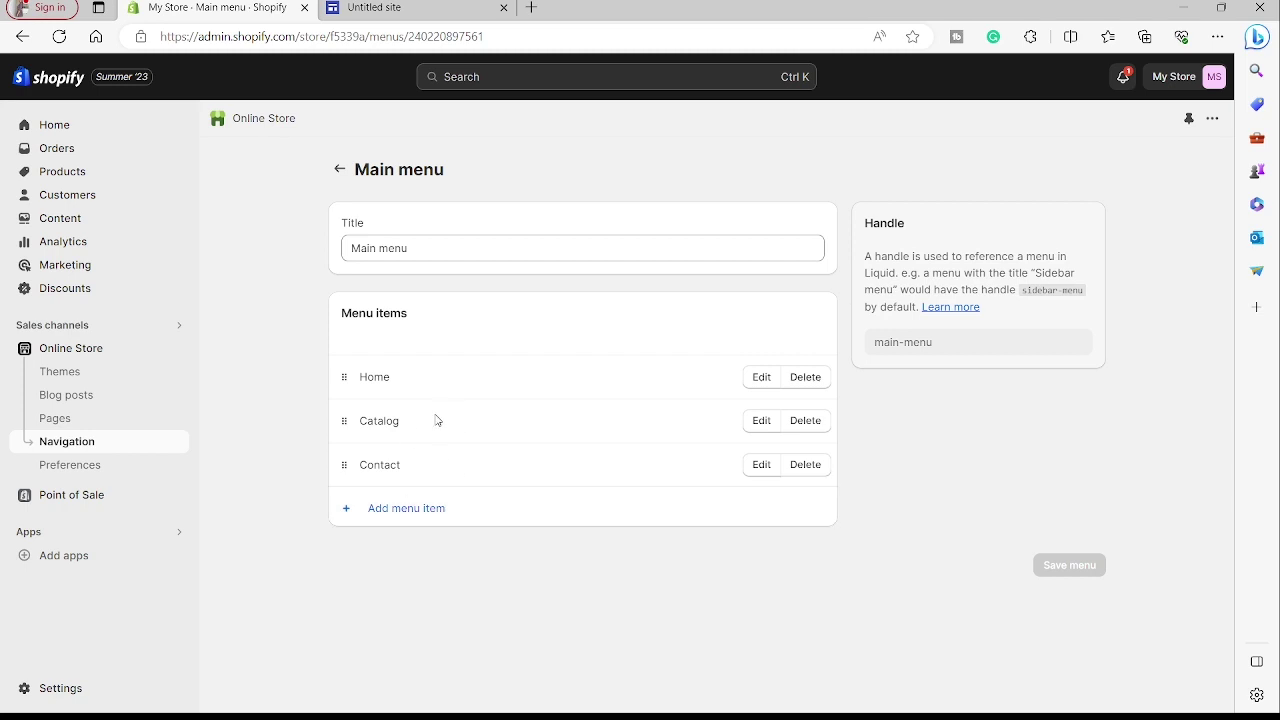
left_click(428, 512)
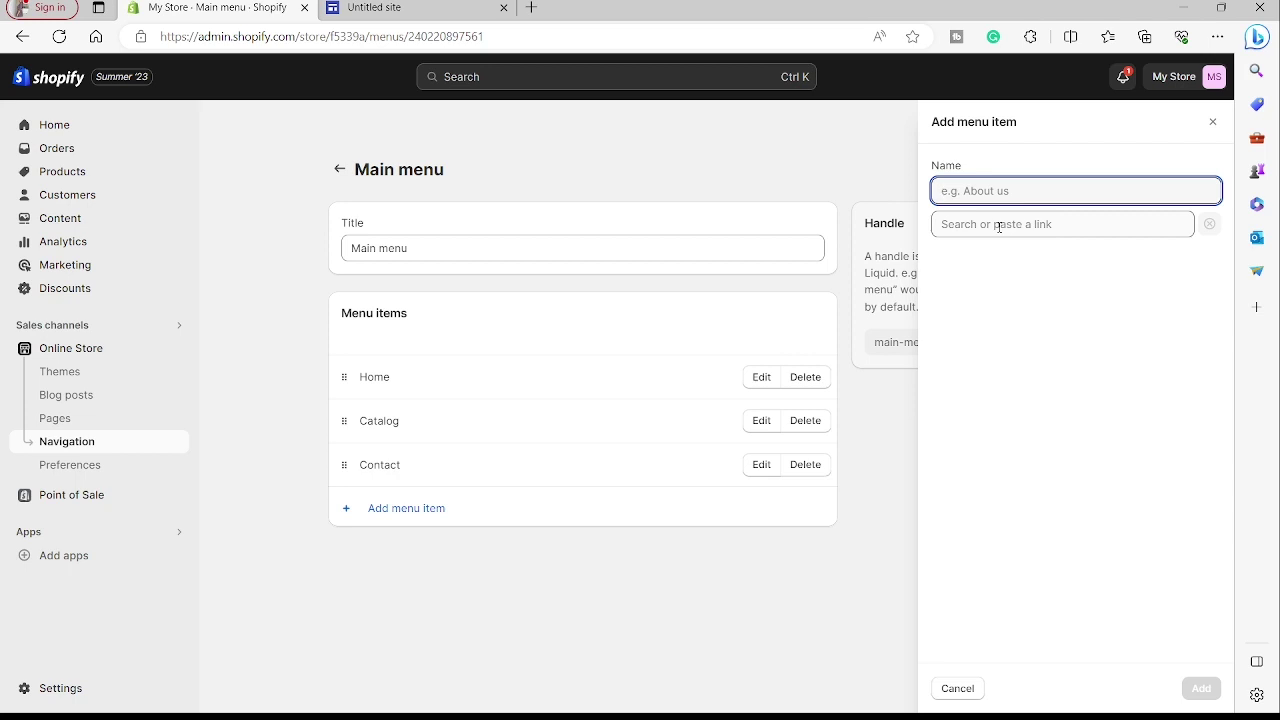
left_click(998, 227)
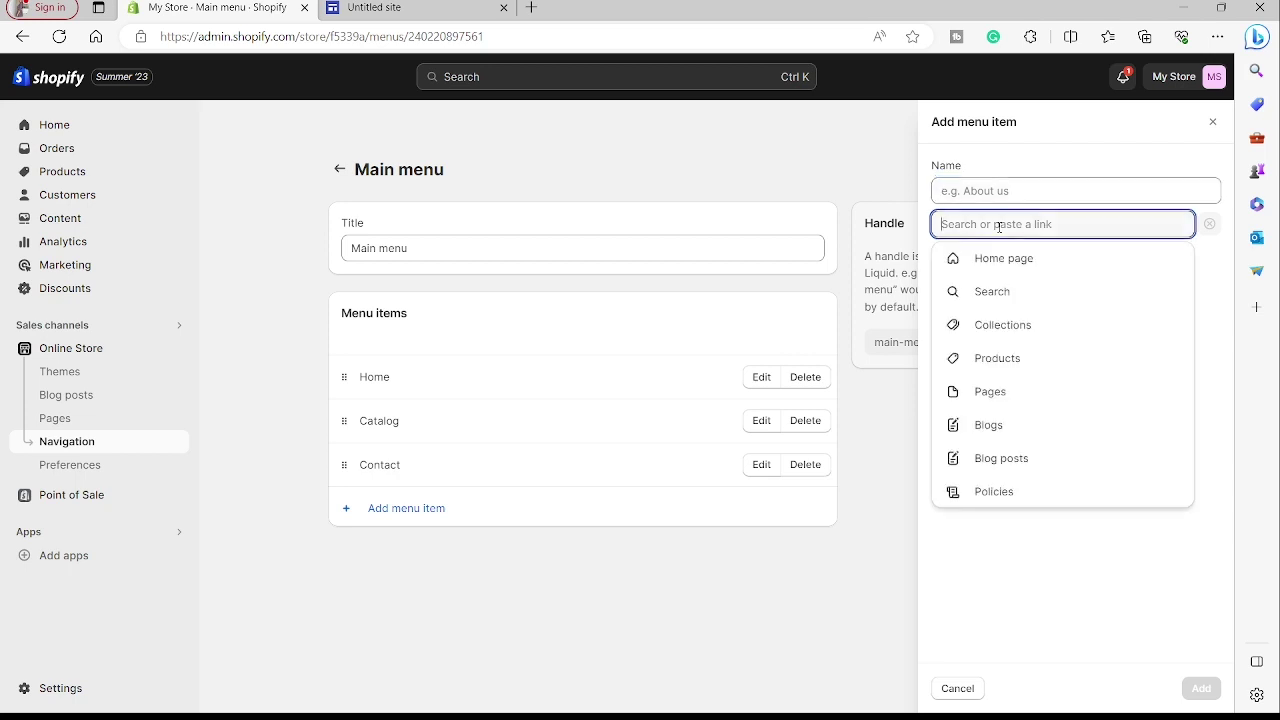
left_click(1017, 397)
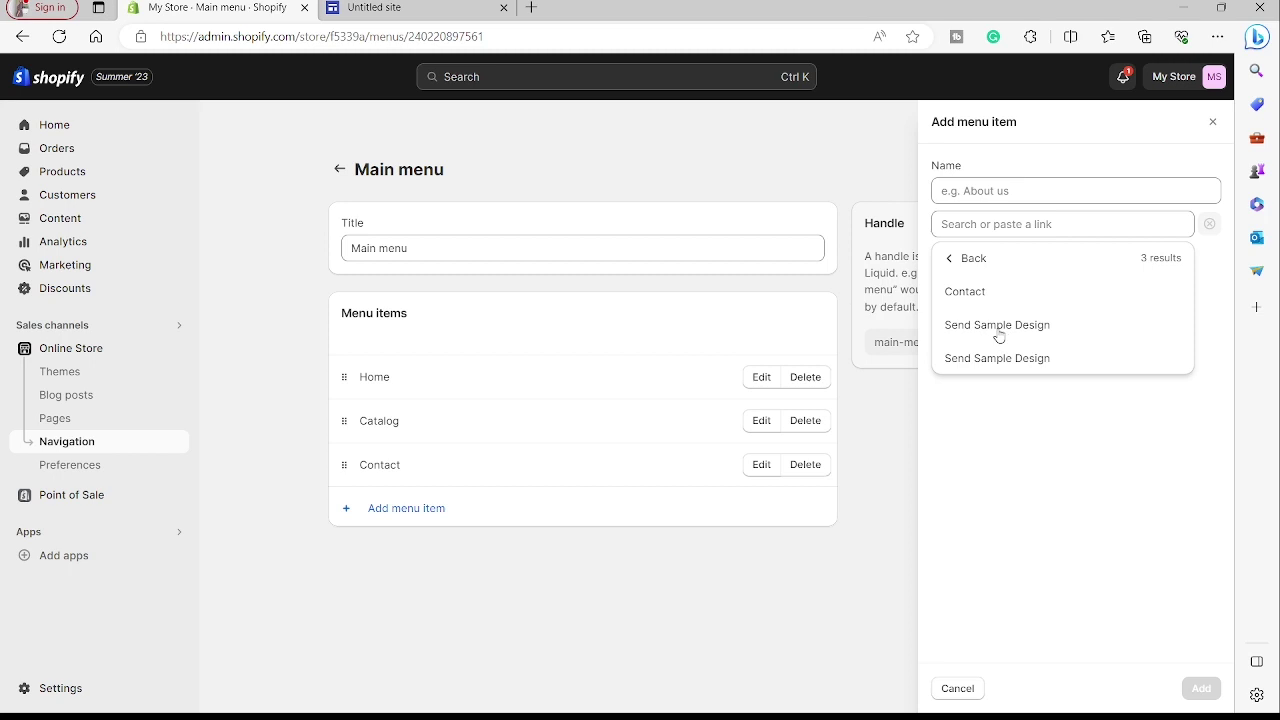
left_click(998, 336)
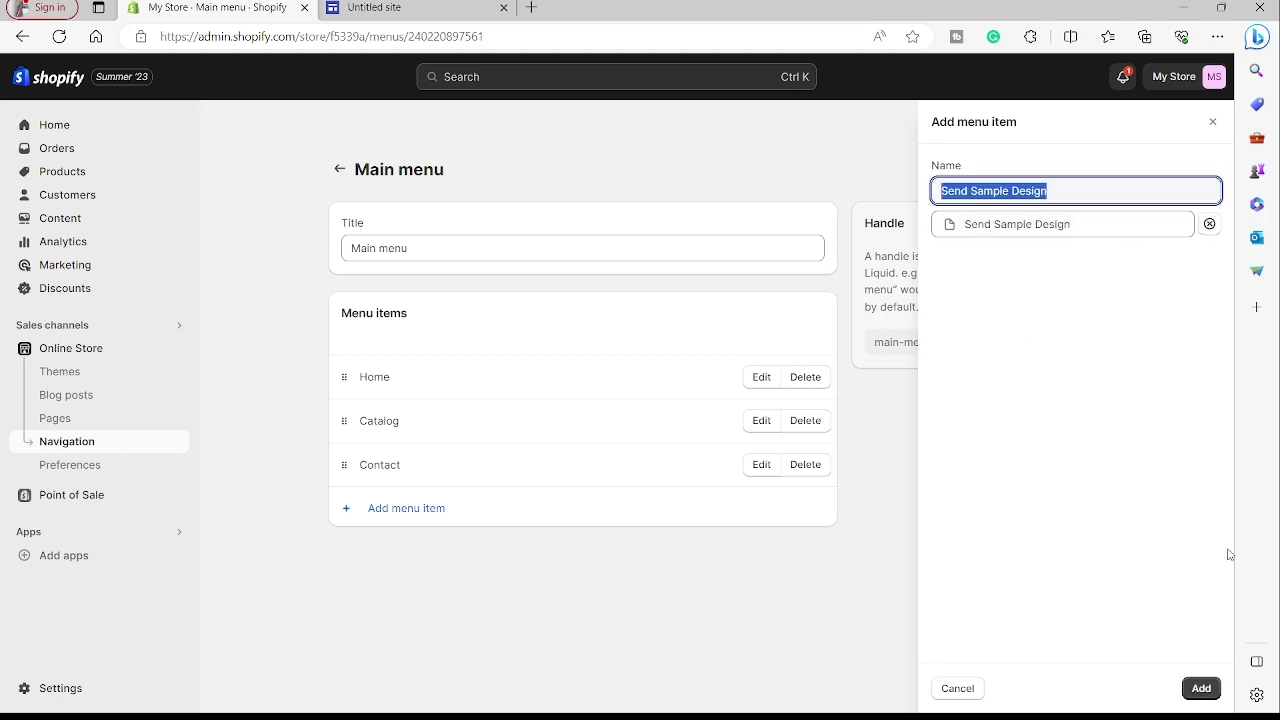
left_click(1200, 690)
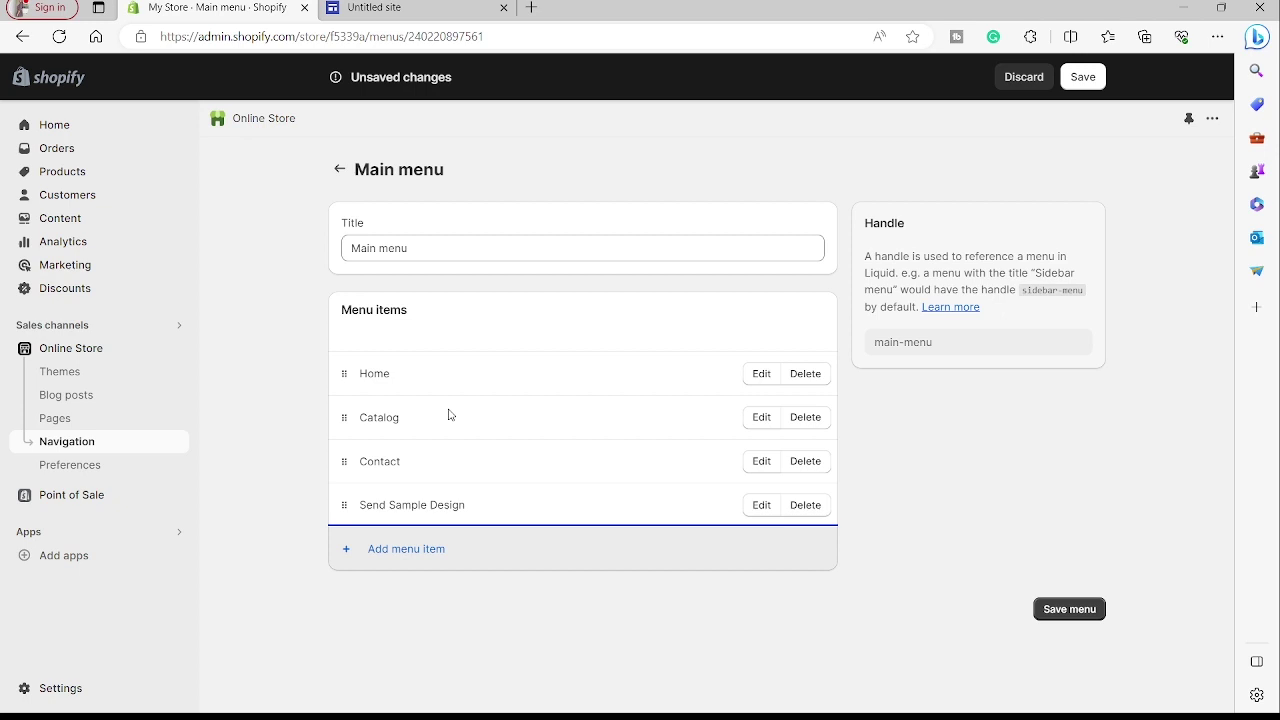
left_click(1069, 610)
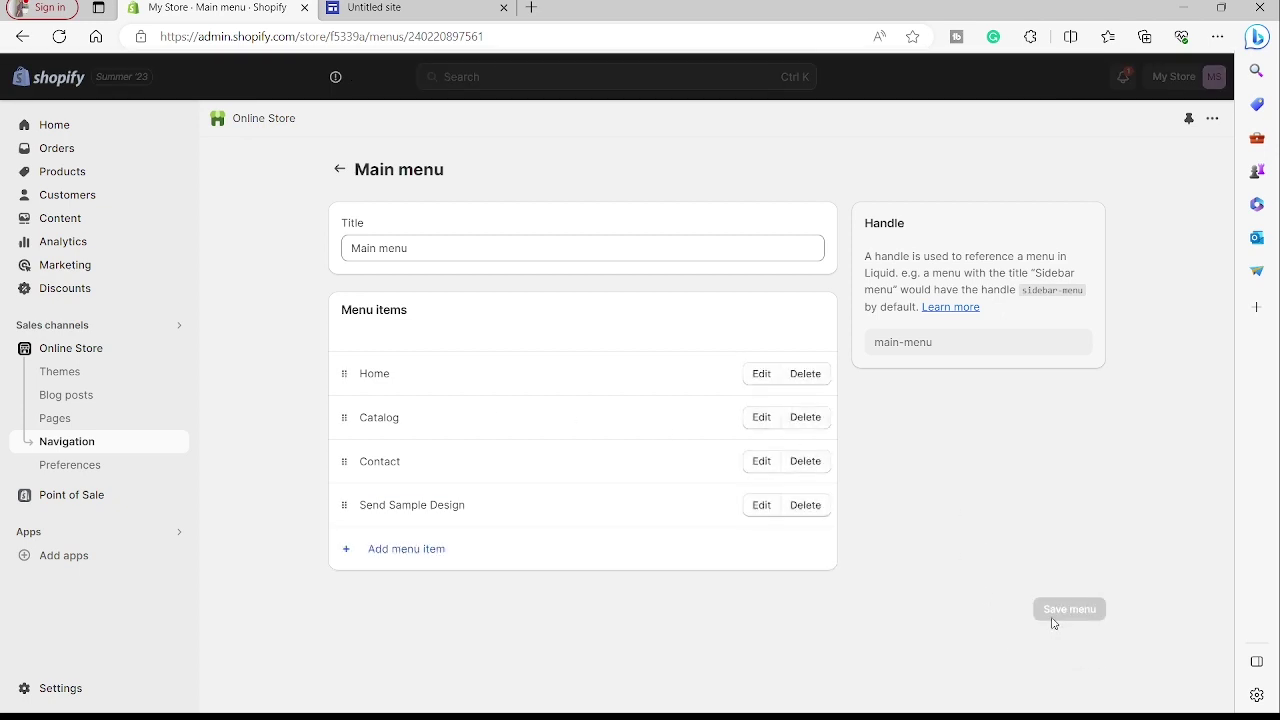
- Open the Dawn theme for customization and select the header section of the home page
left_click(50, 378)
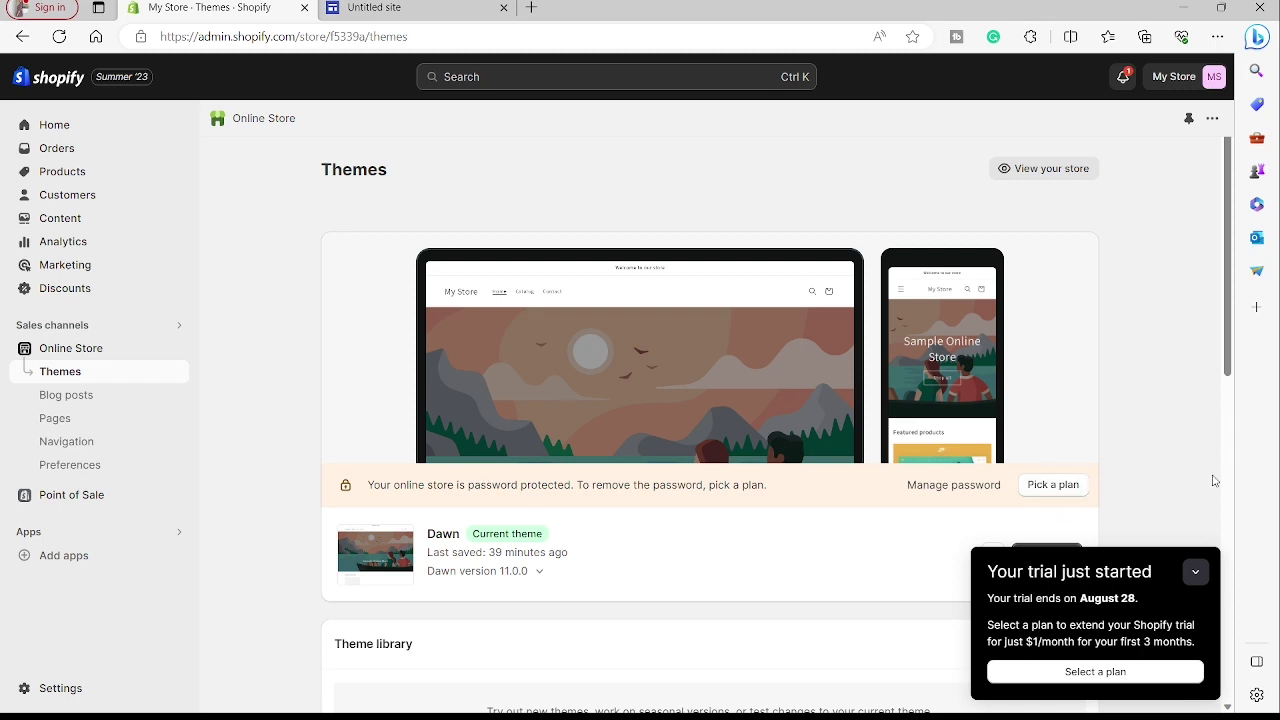
left_click(1200, 575)
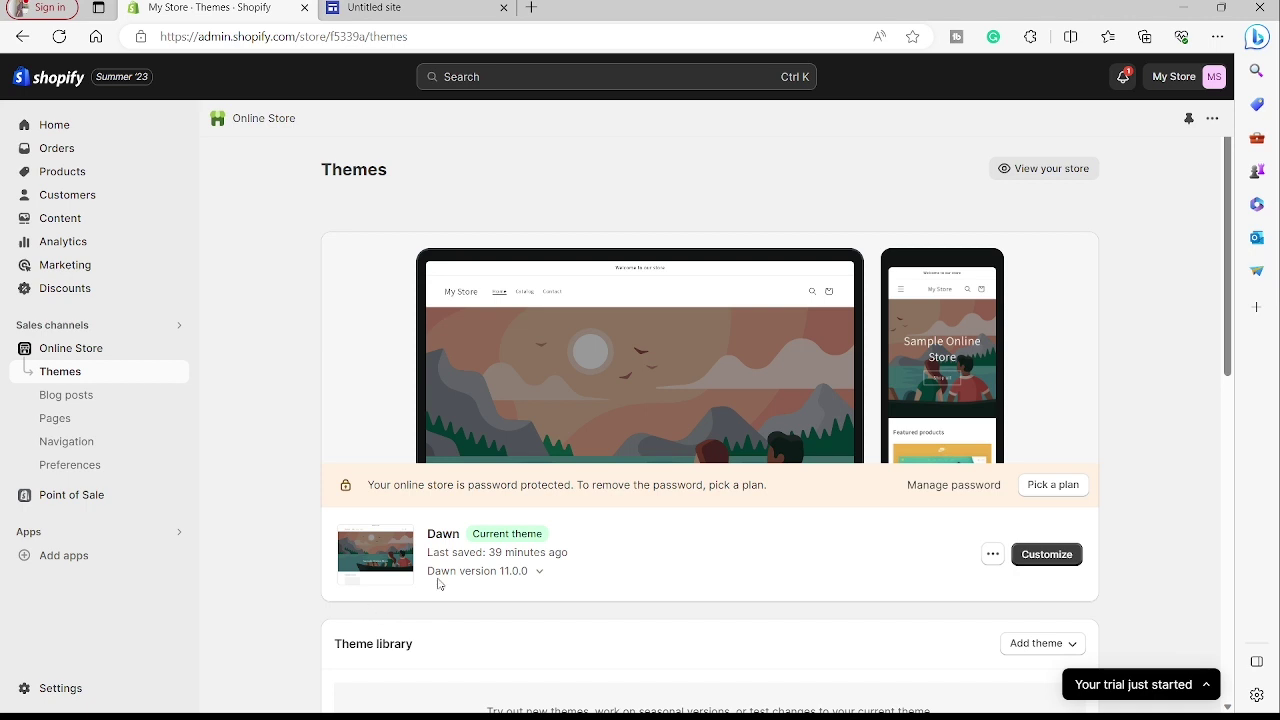
left_click(1030, 564)
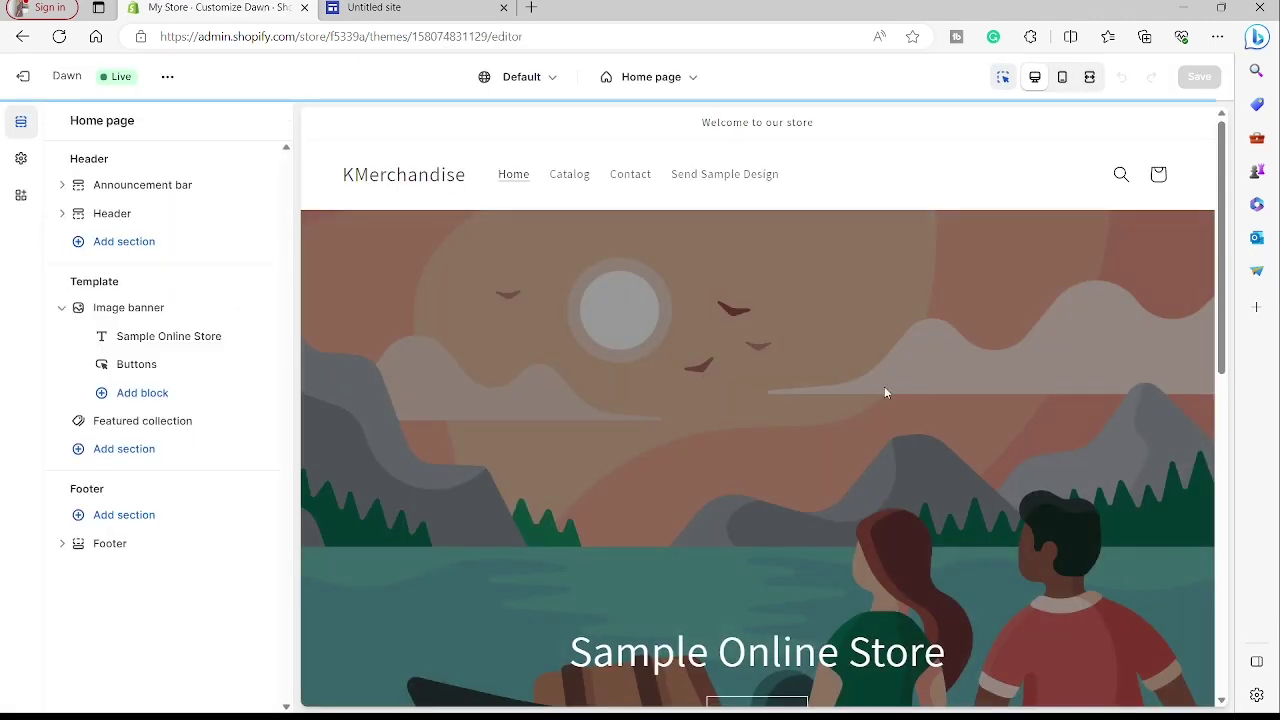
left_click(720, 187)
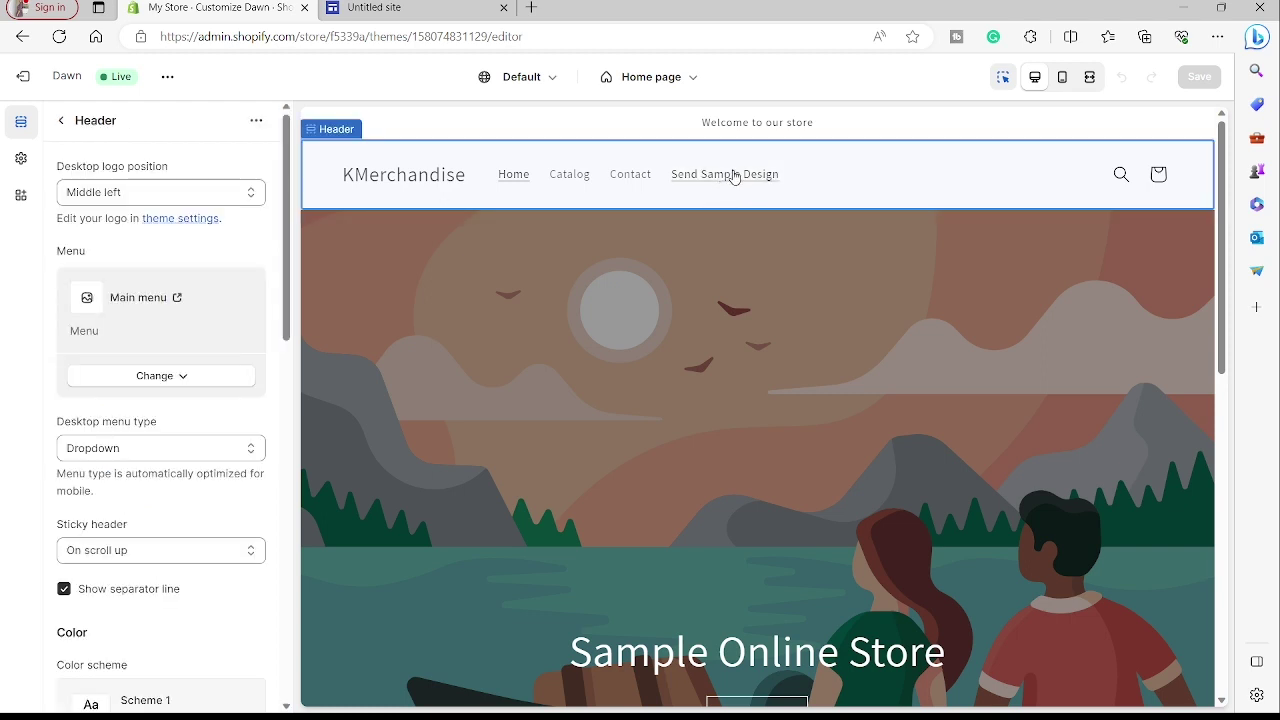
- Remove the Image banner section from the home page template
scroll(754, 277, "down", 2)
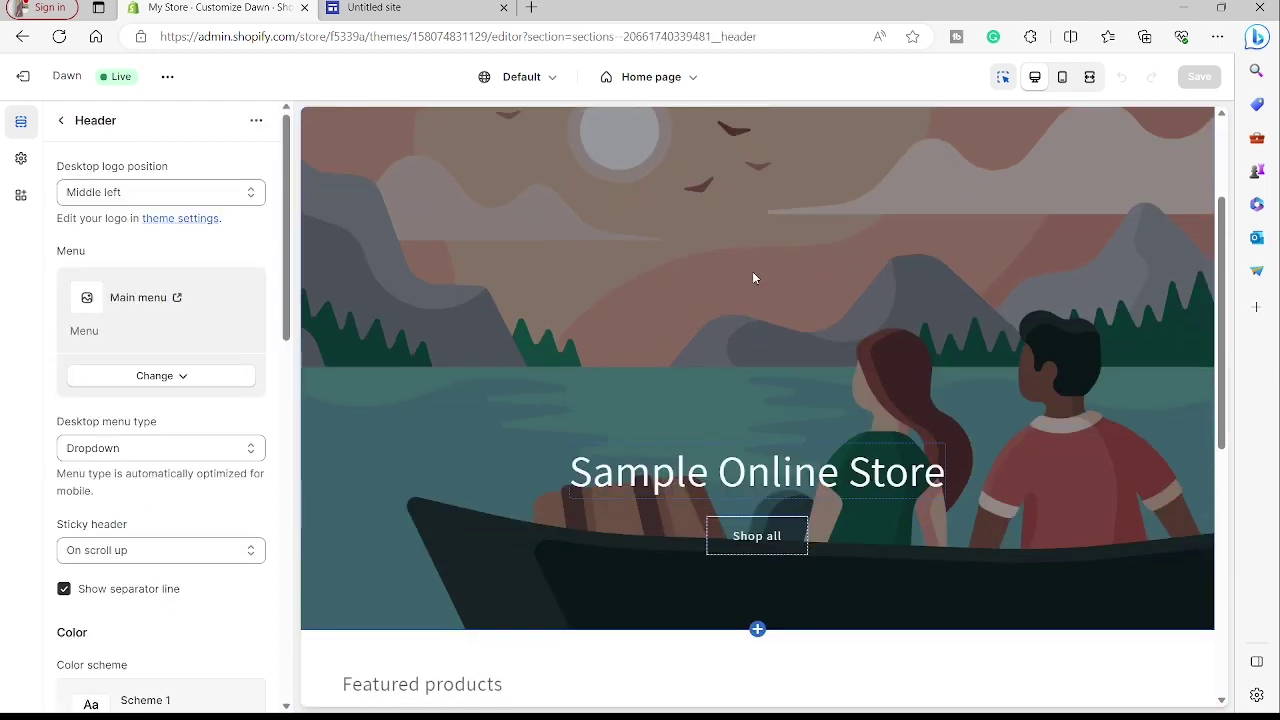
scroll(754, 277, "up", 2)
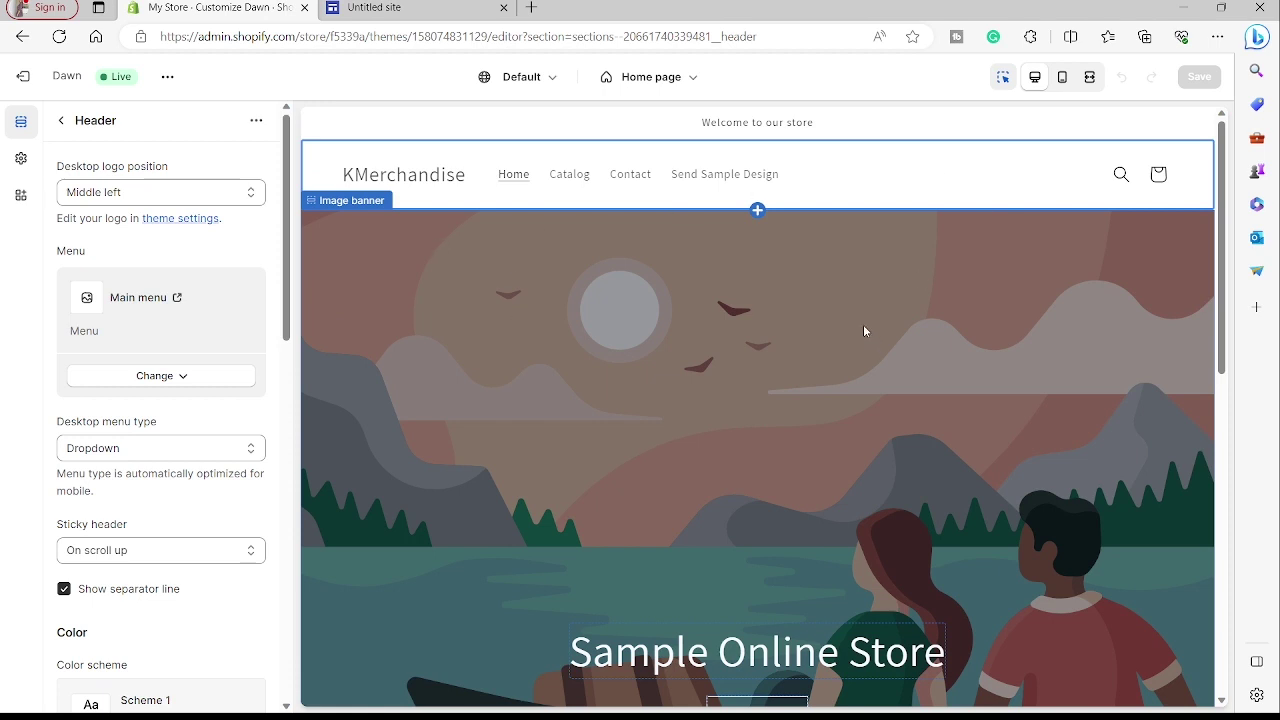
scroll(865, 331, "down", 1)
scroll(701, 333, "up", 1)
scroll(598, 361, "down", 2)
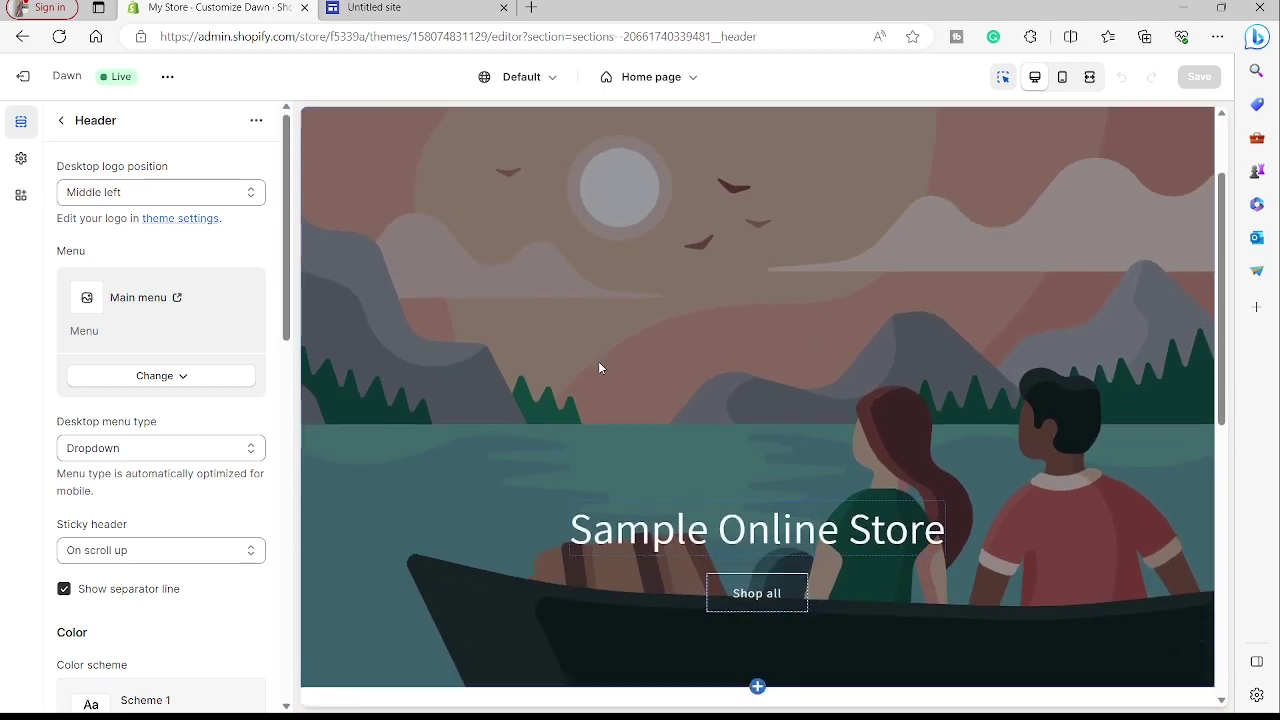
scroll(663, 374, "up", 2)
left_click(310, 211)
scroll(160, 600, "down", 5)
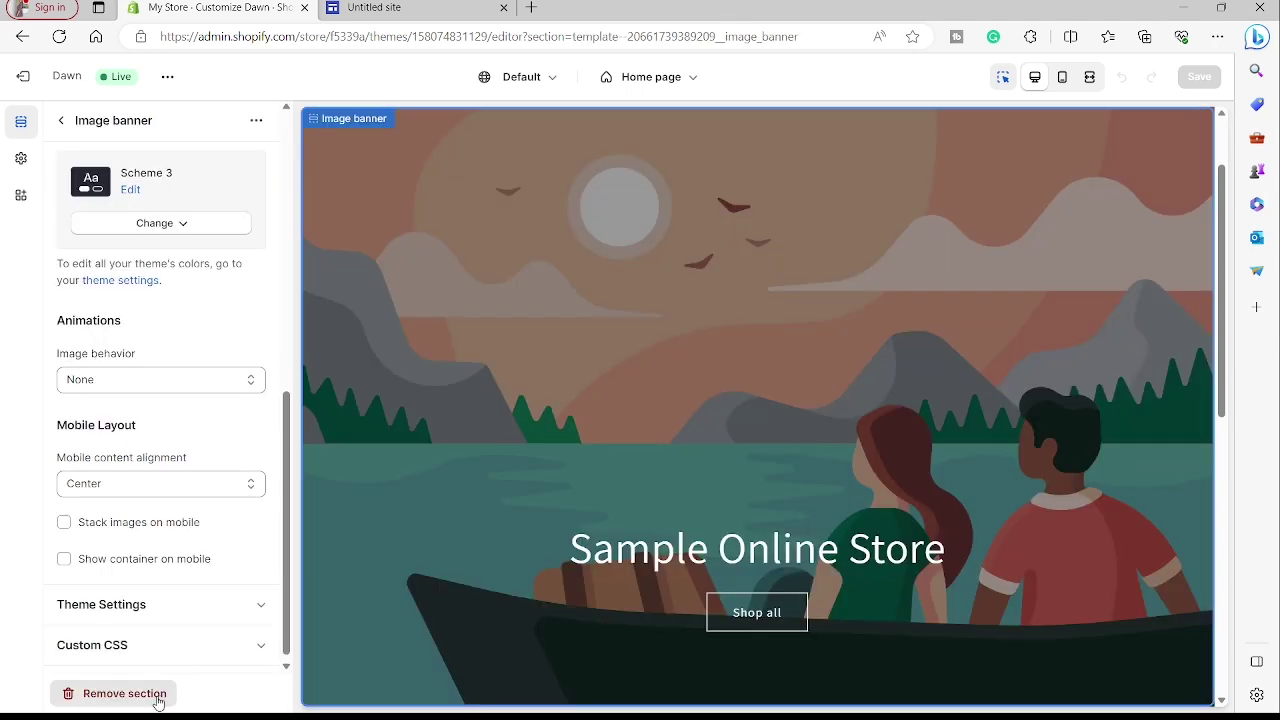
left_click(153, 705)
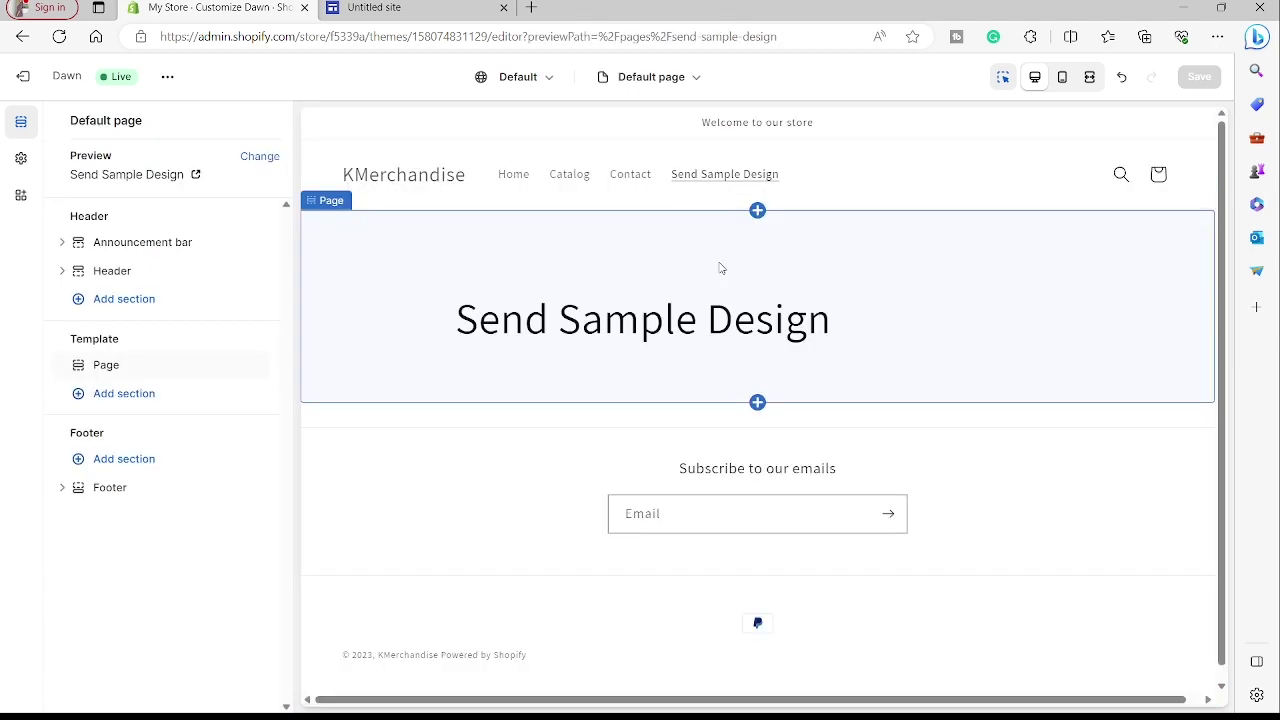
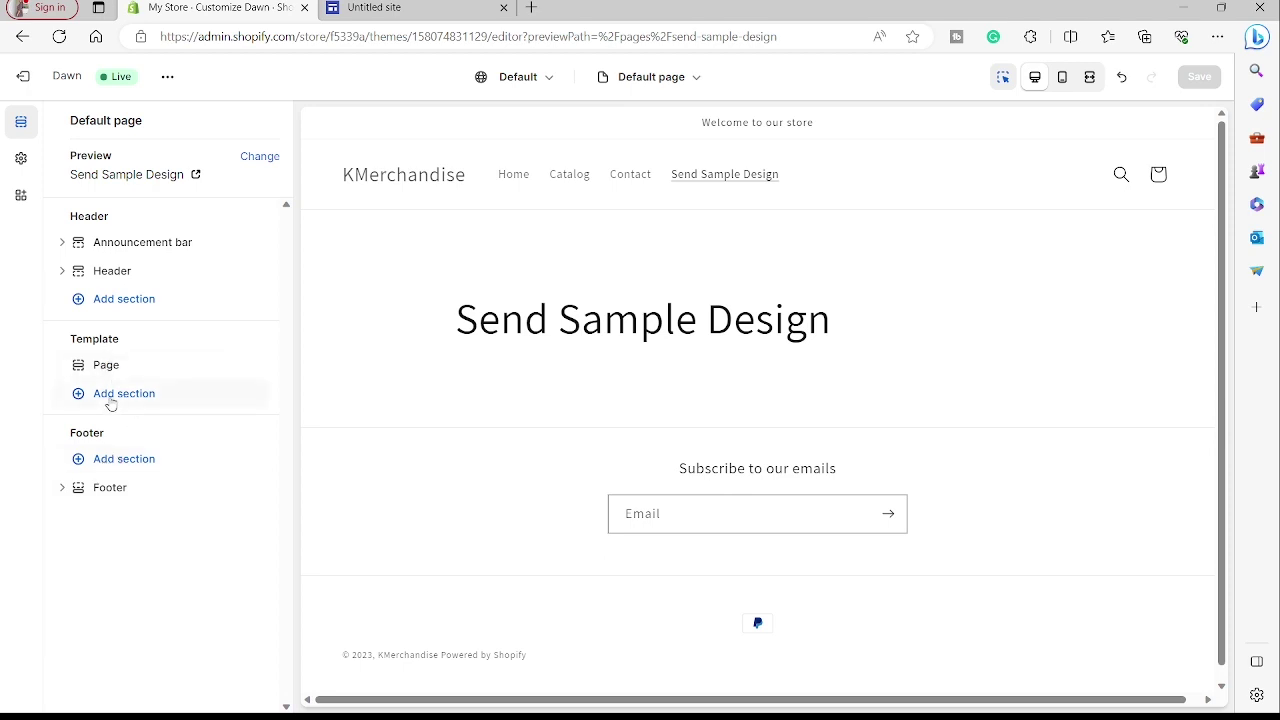
left_click(110, 399)
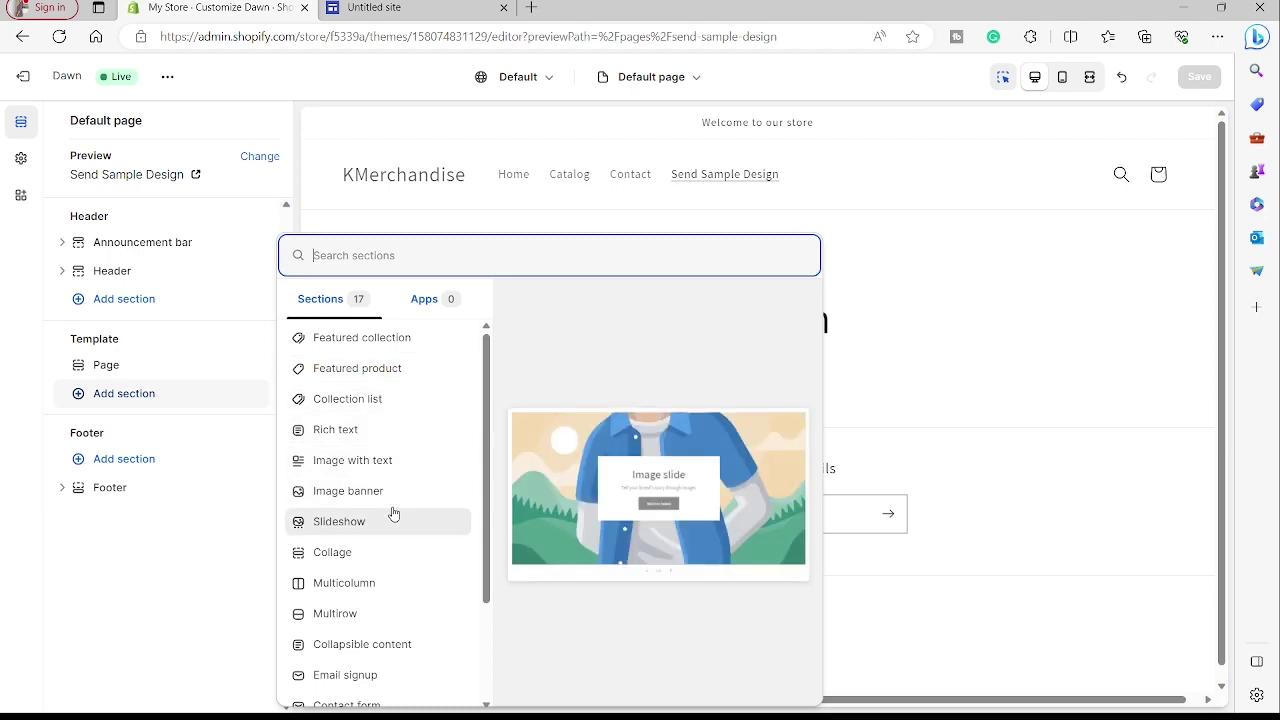
scroll(392, 516, "down", 1)
scroll(370, 609, "down", 1)
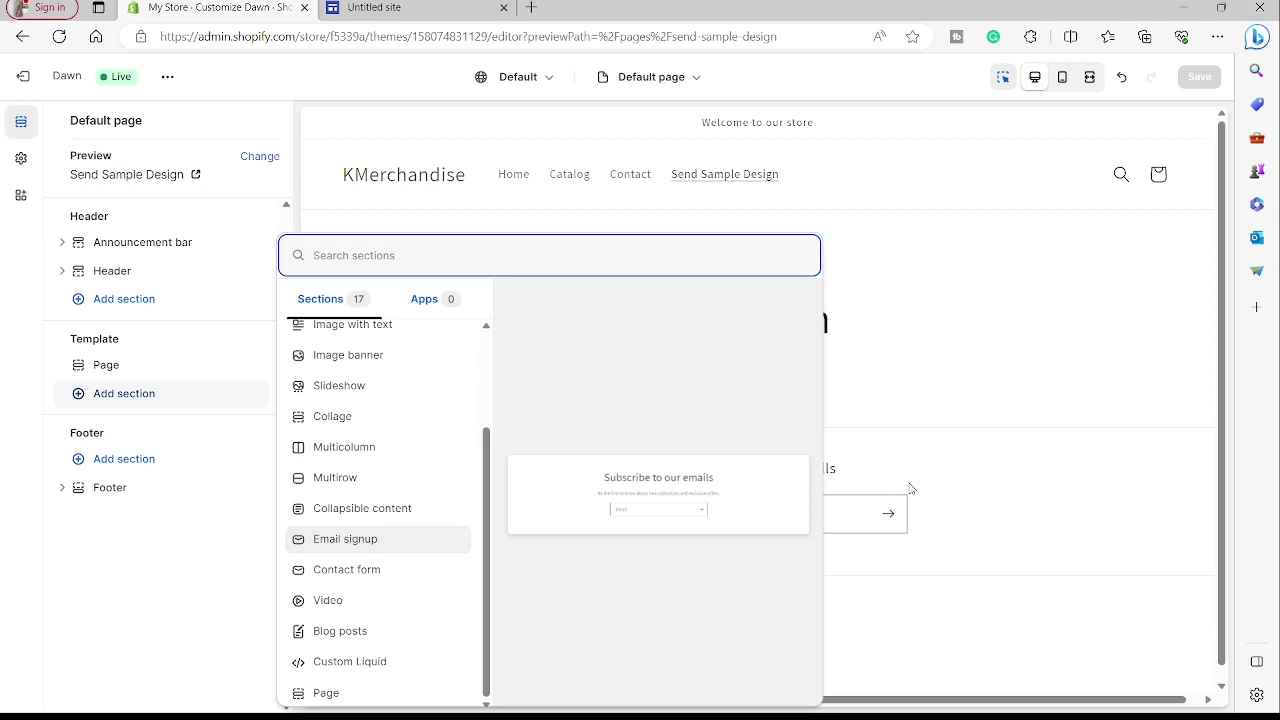
left_click(923, 445)
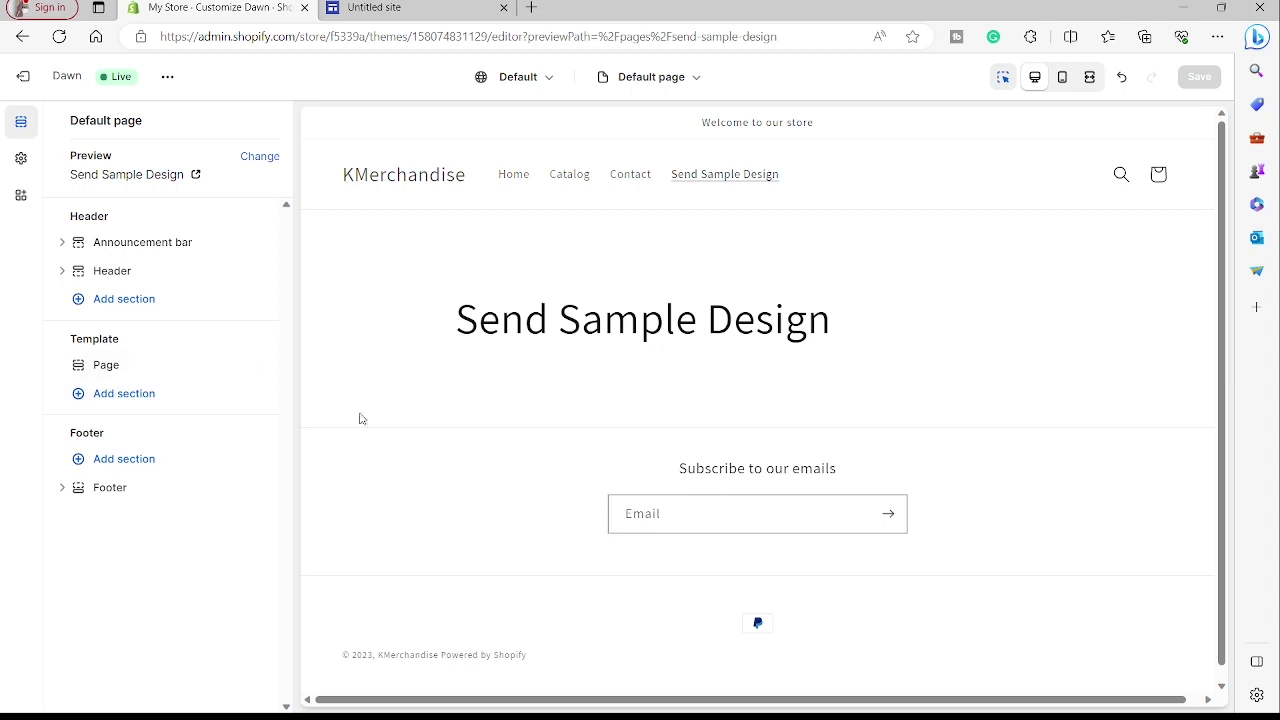
left_click(136, 298)
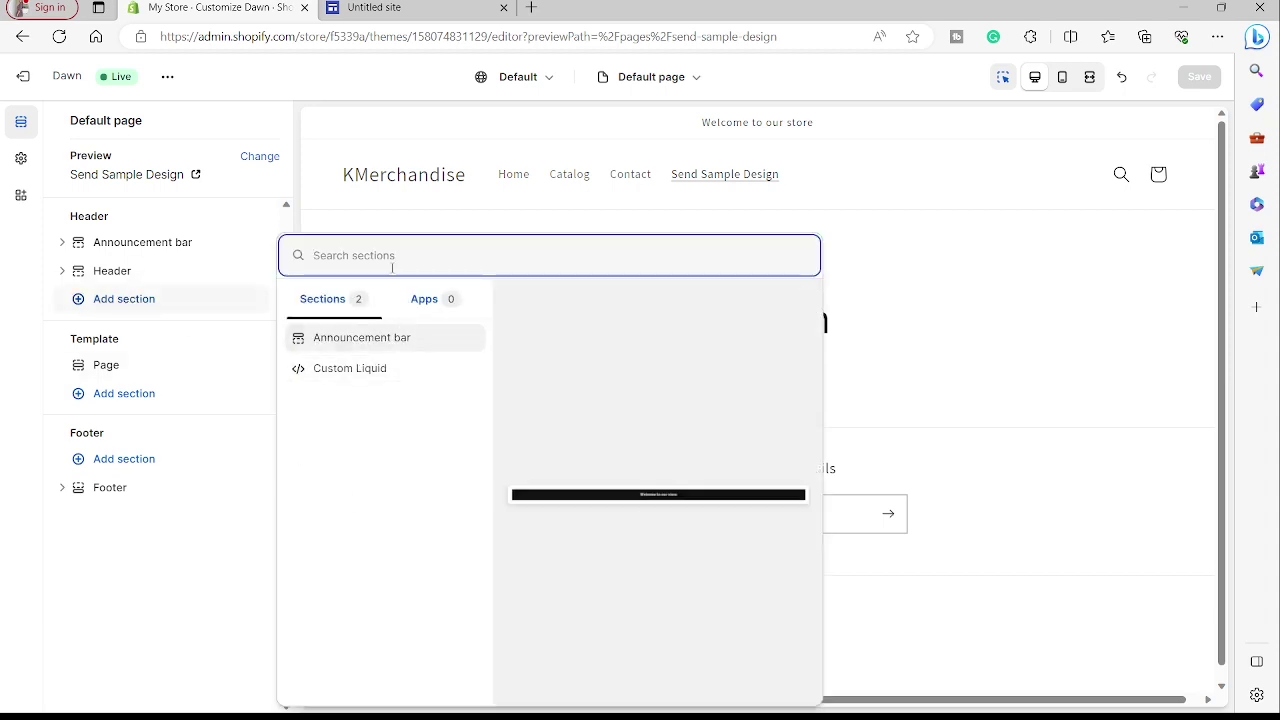
- Add a Contact form section to the template of the Send Sample Design page
left_click(128, 396)
left_click(128, 396)
scroll(385, 460, "down", 3)
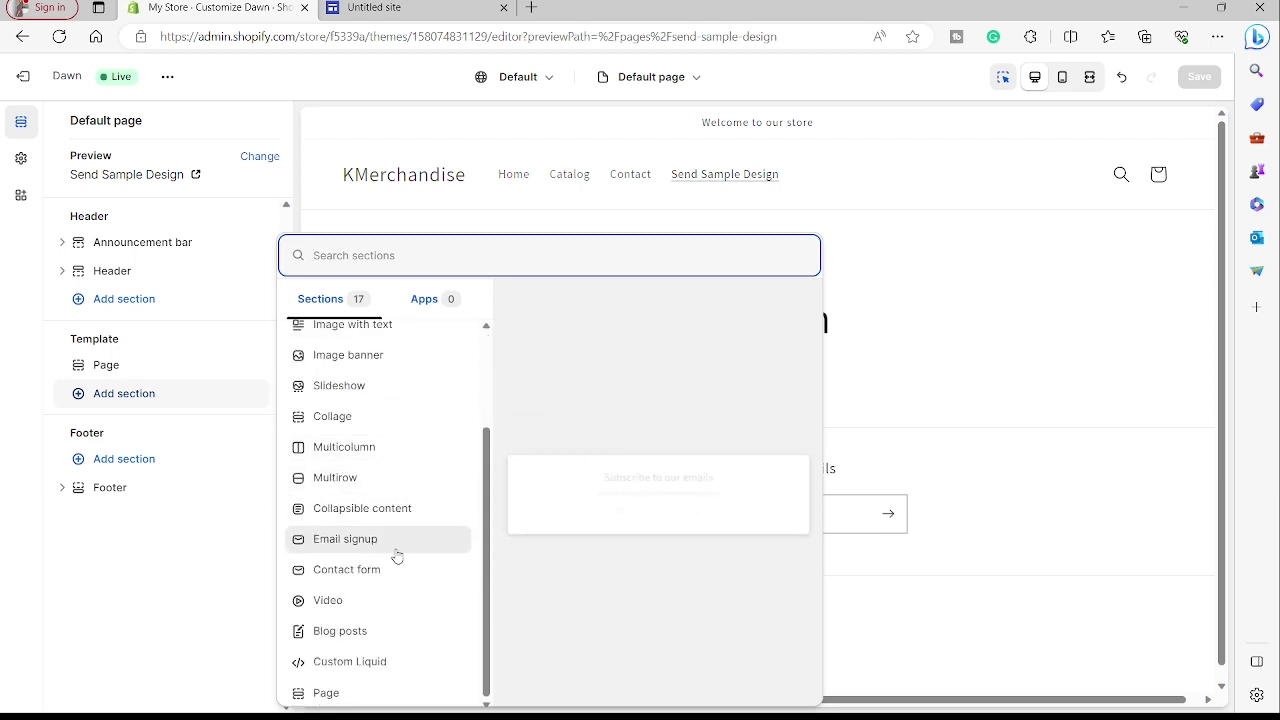
left_click(372, 572)
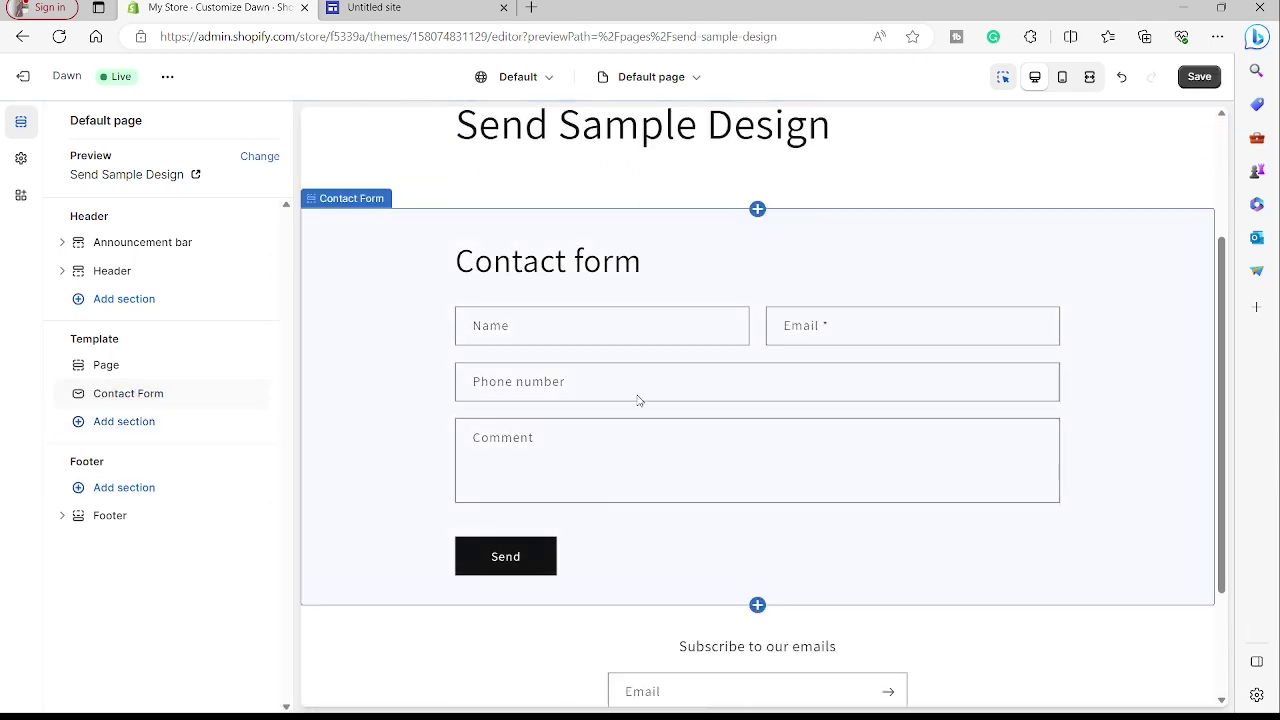
scroll(647, 425, "down", 4)
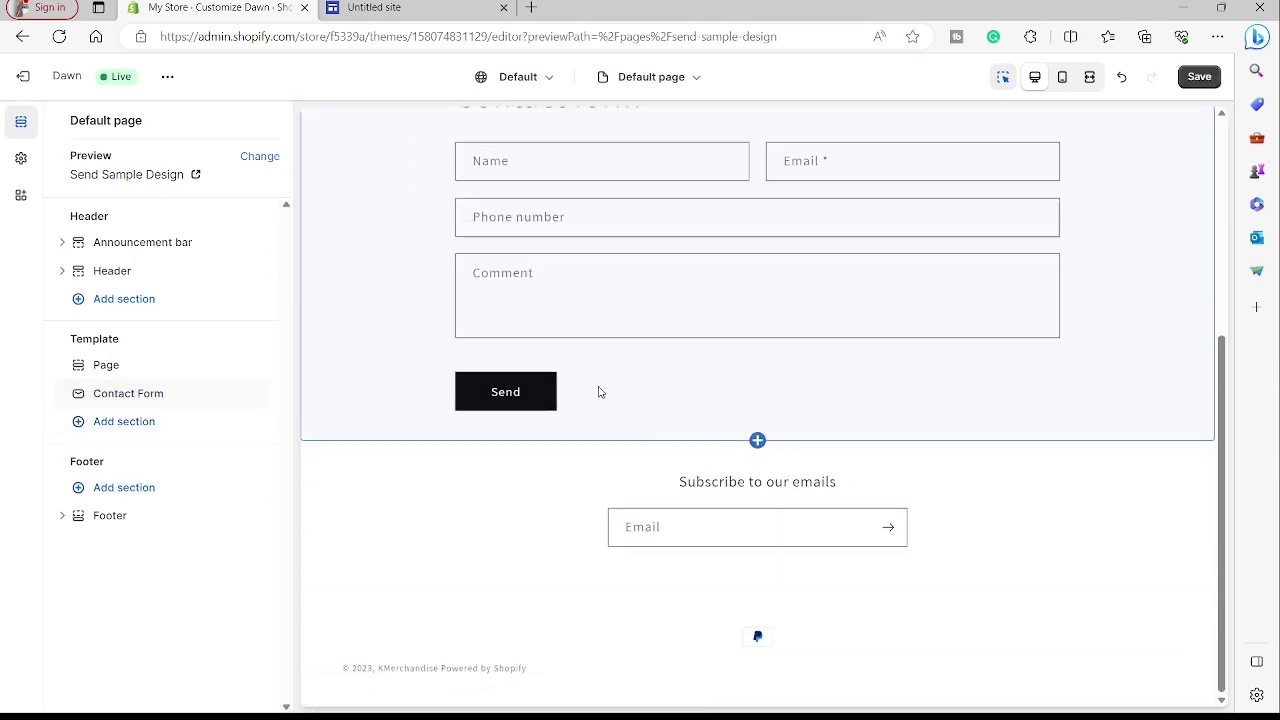
- Open the footer section's settings and look at its available section actions
left_click(573, 508)
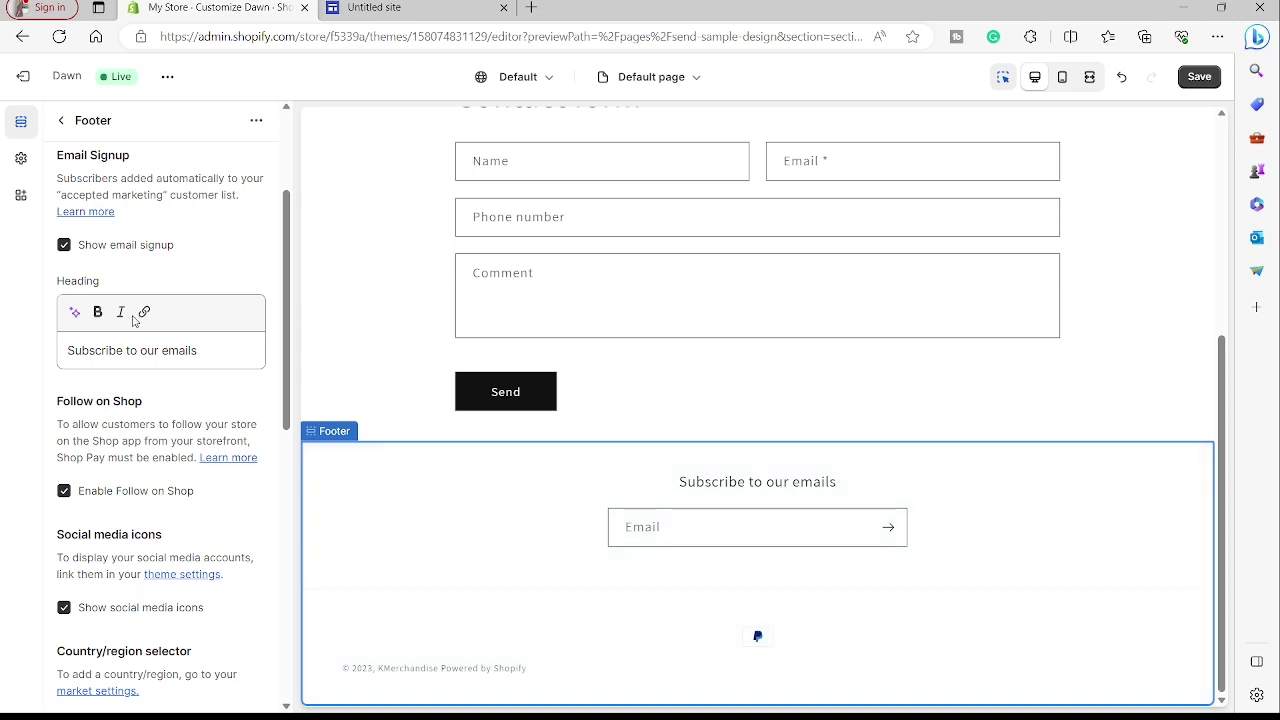
left_click(256, 121)
left_click(275, 155)
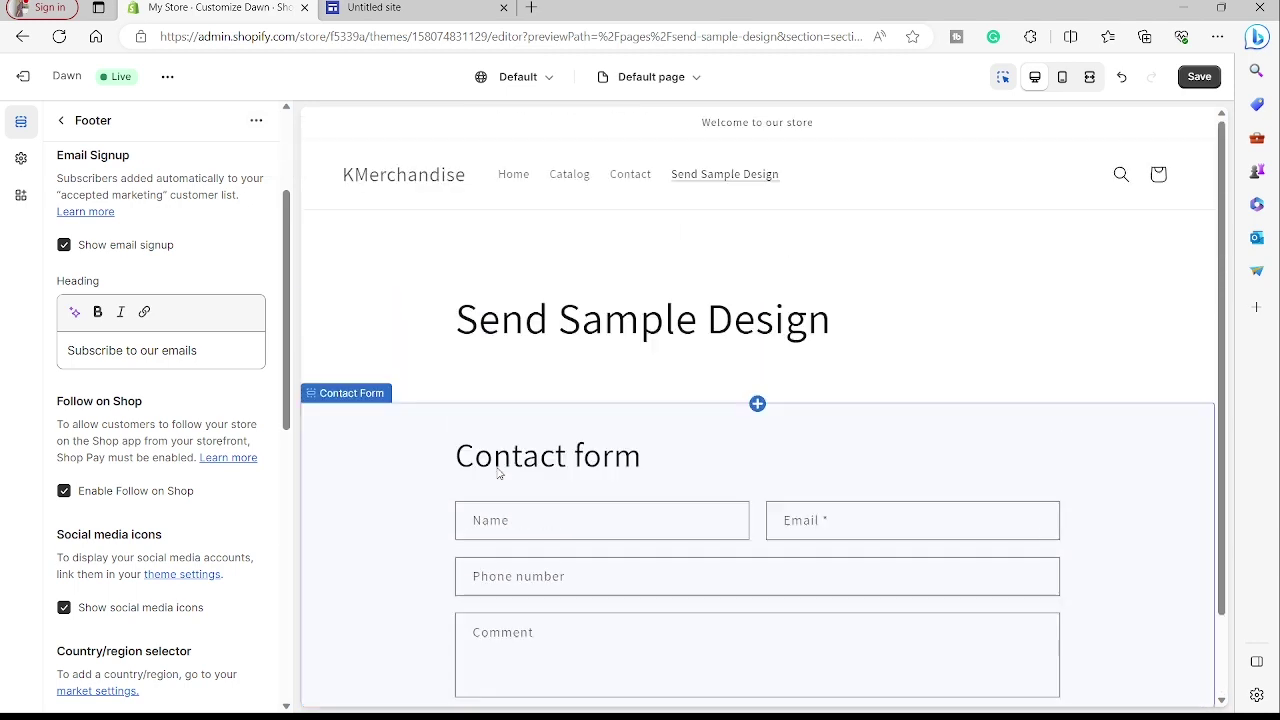
- Change the heading of the Contact Form section to "Send Sample Form"
scroll(606, 394, "down", 2)
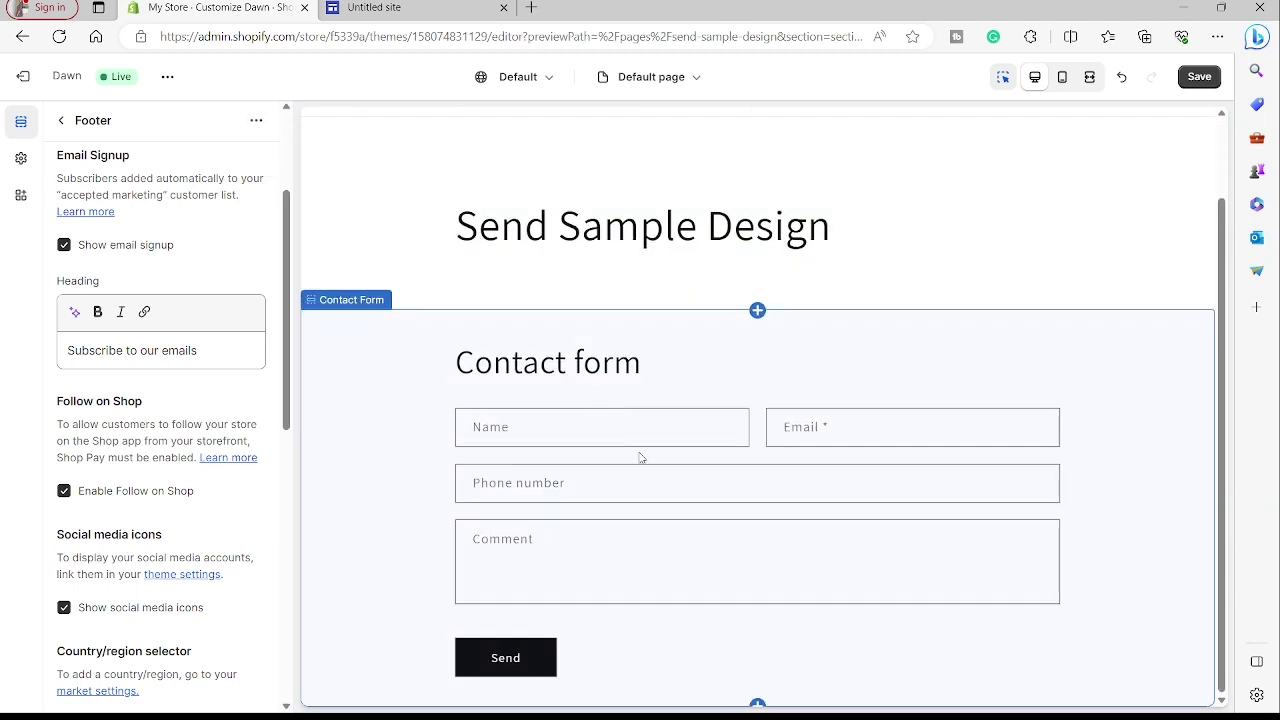
left_click(576, 365)
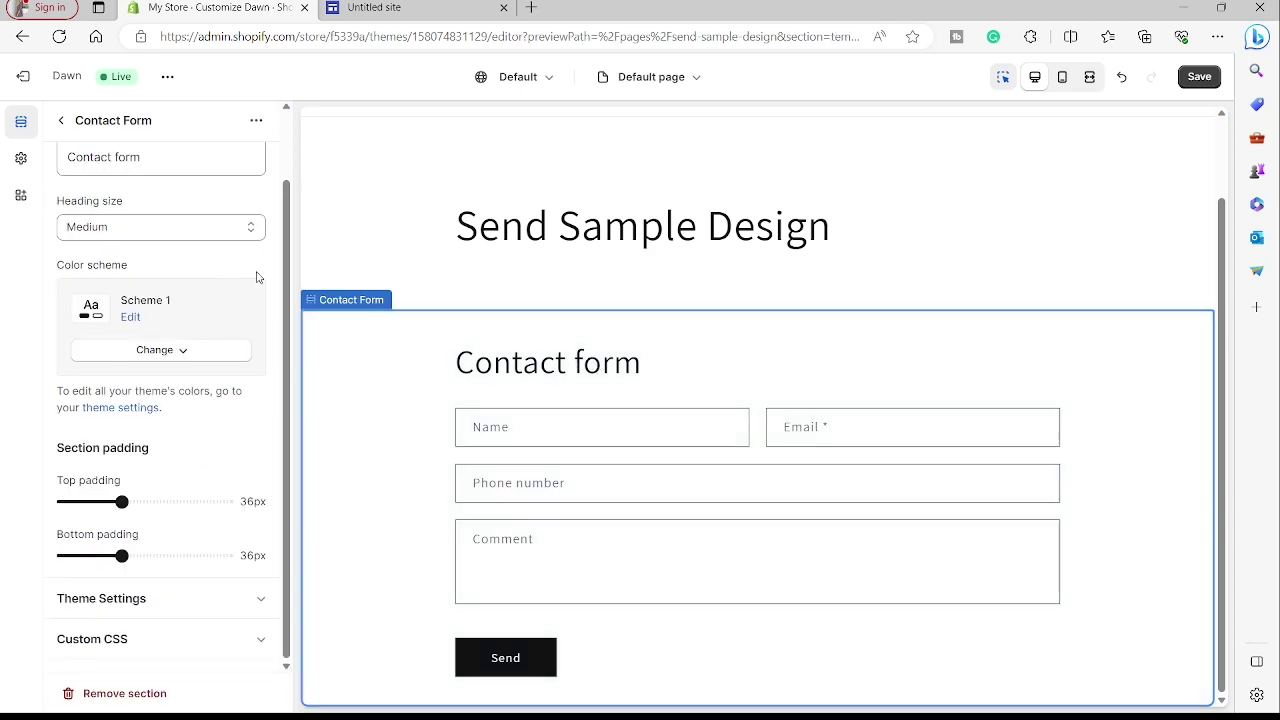
scroll(254, 277, "up", 1)
triple_click(237, 245)
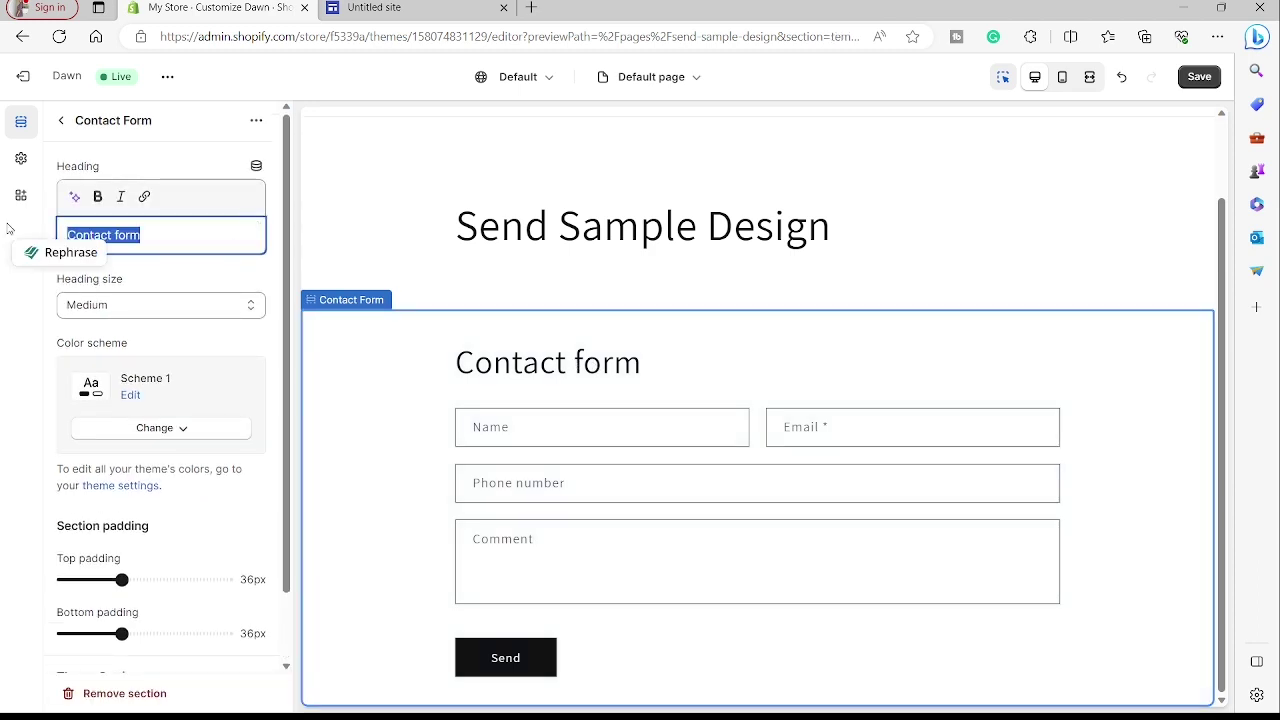
type("Send ")
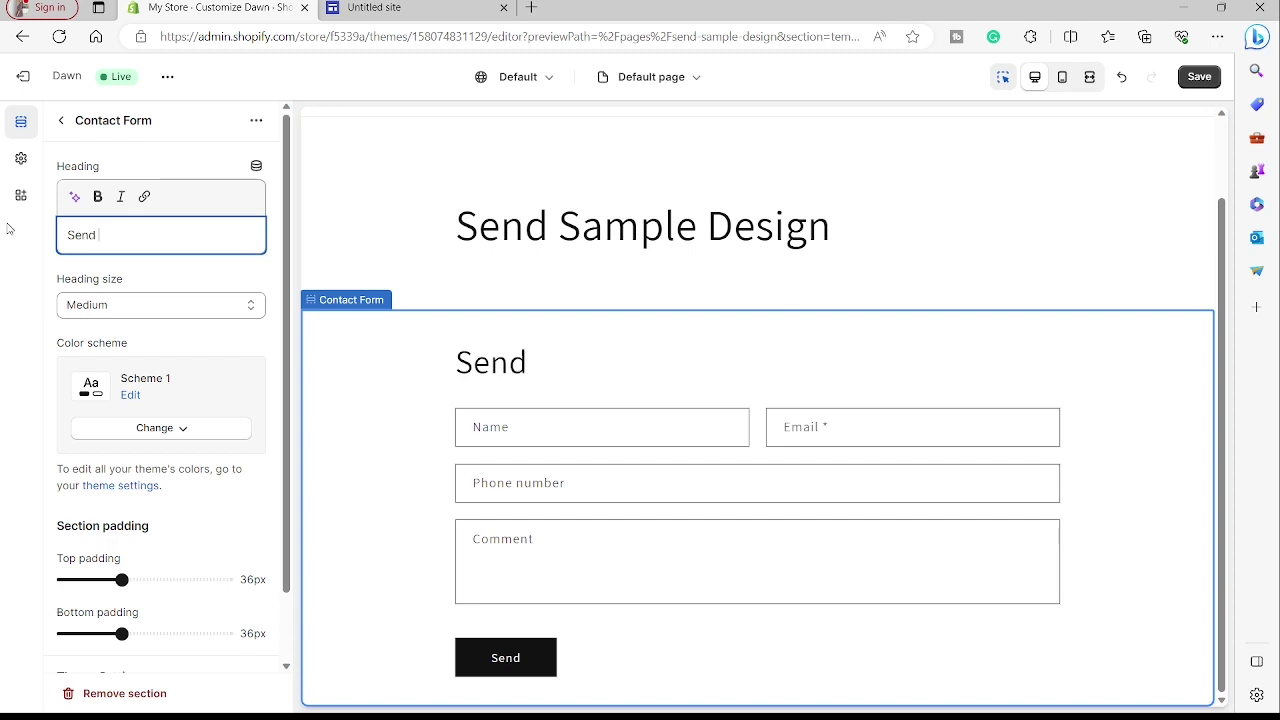
type("Sample ")
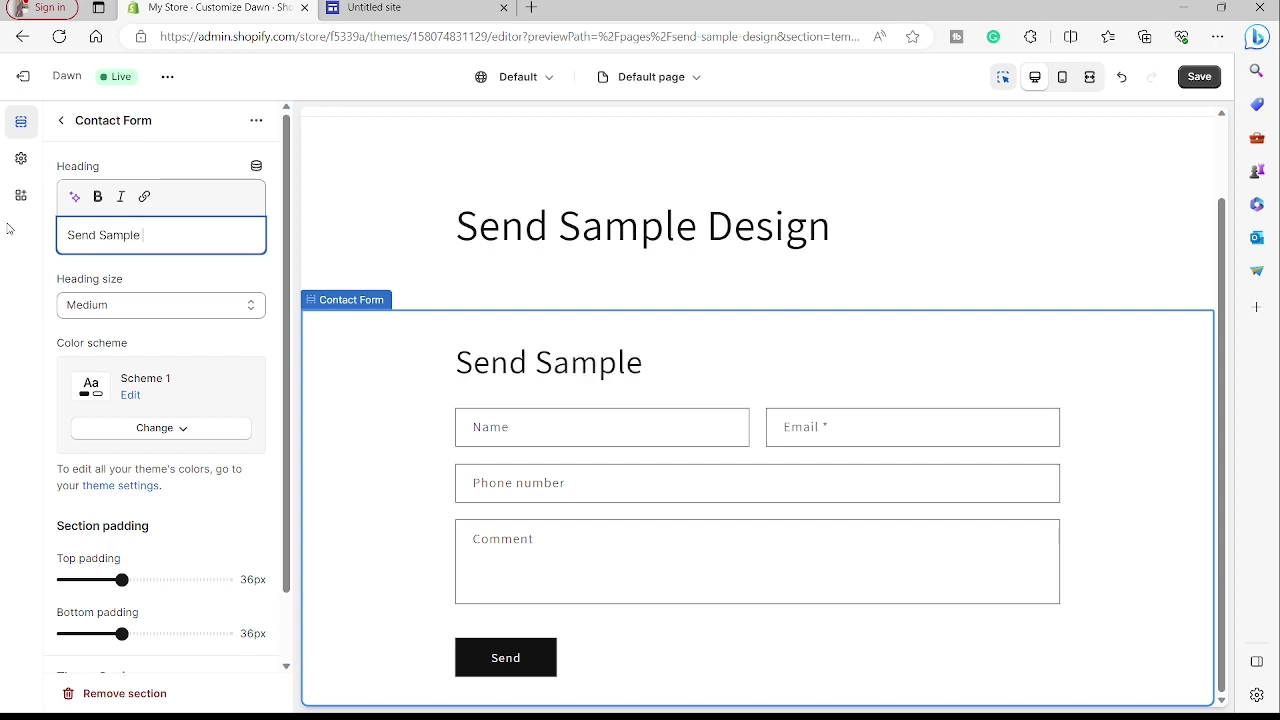
type("Forms")
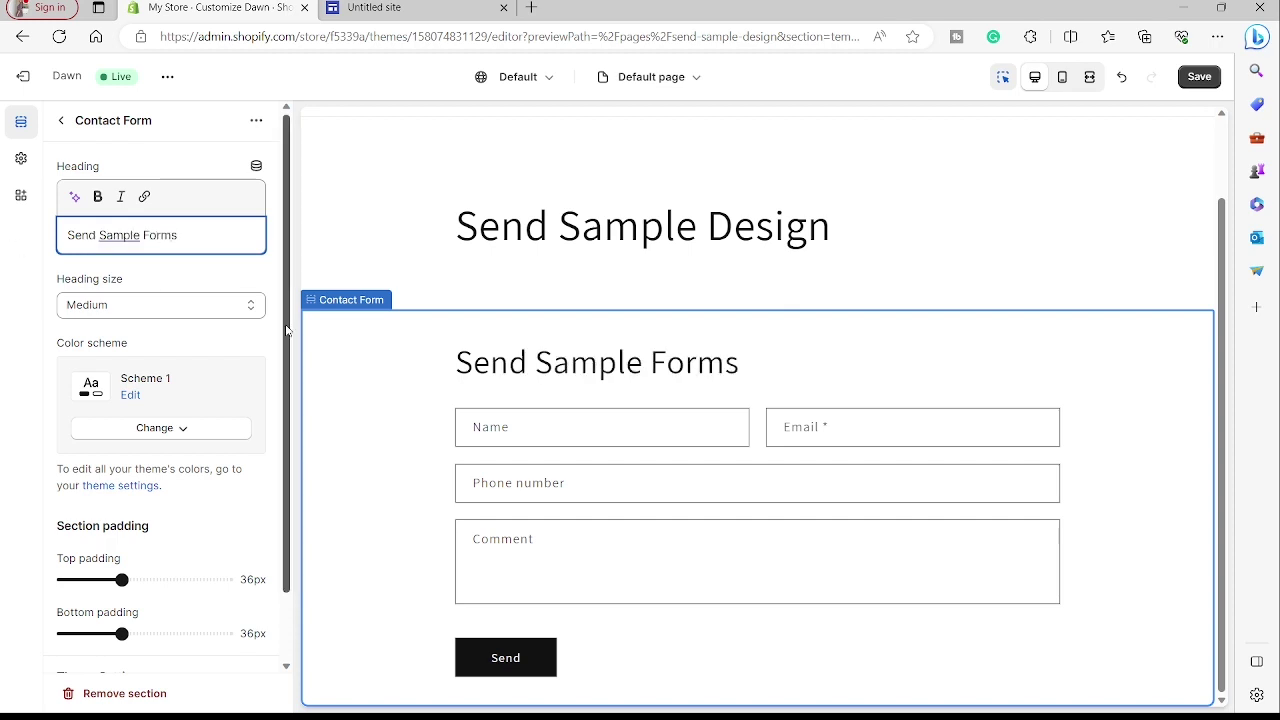
key("BackSpace")
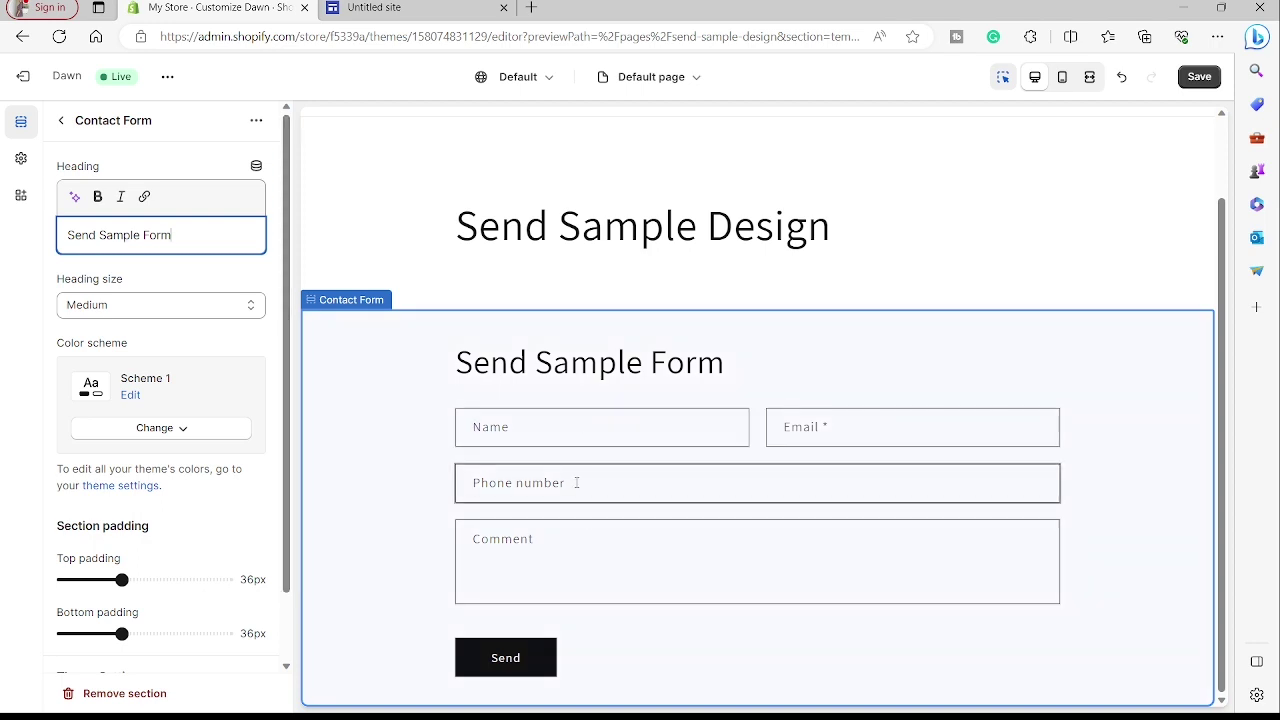
- Save the customized page template and exit the theme editor
left_click(582, 544)
scroll(600, 530, "down", 3)
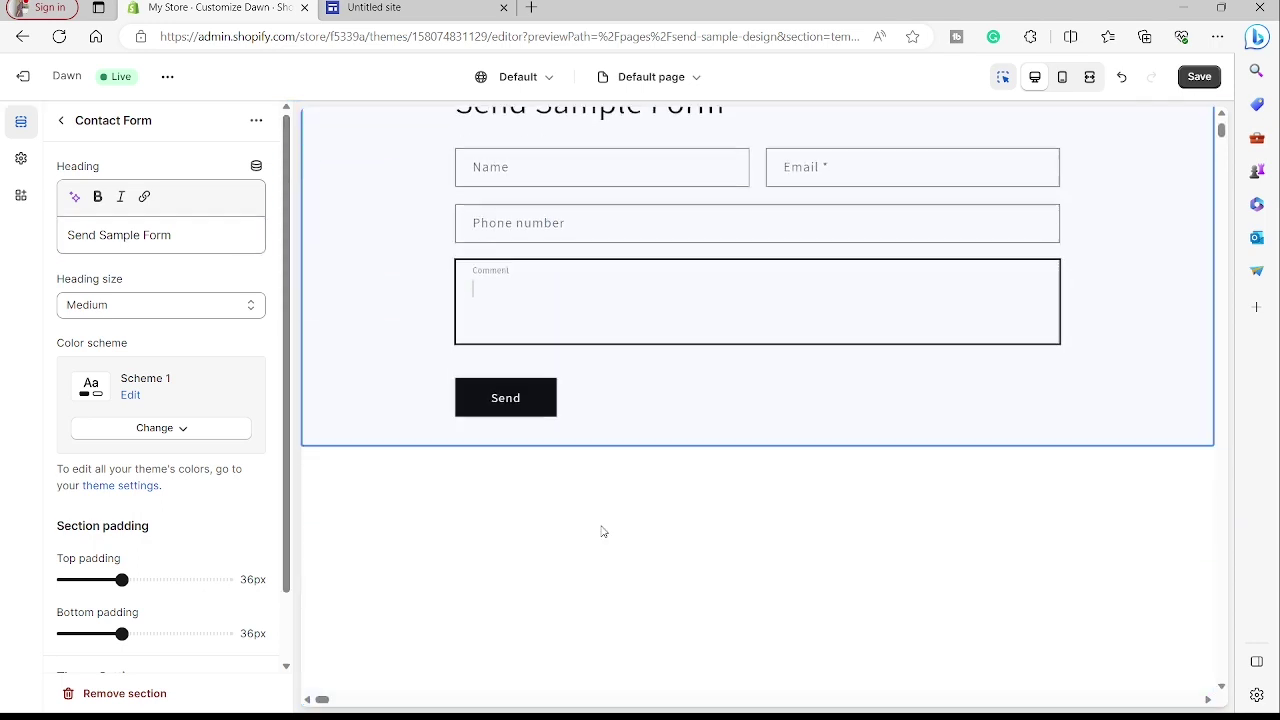
scroll(600, 530, "up", 3)
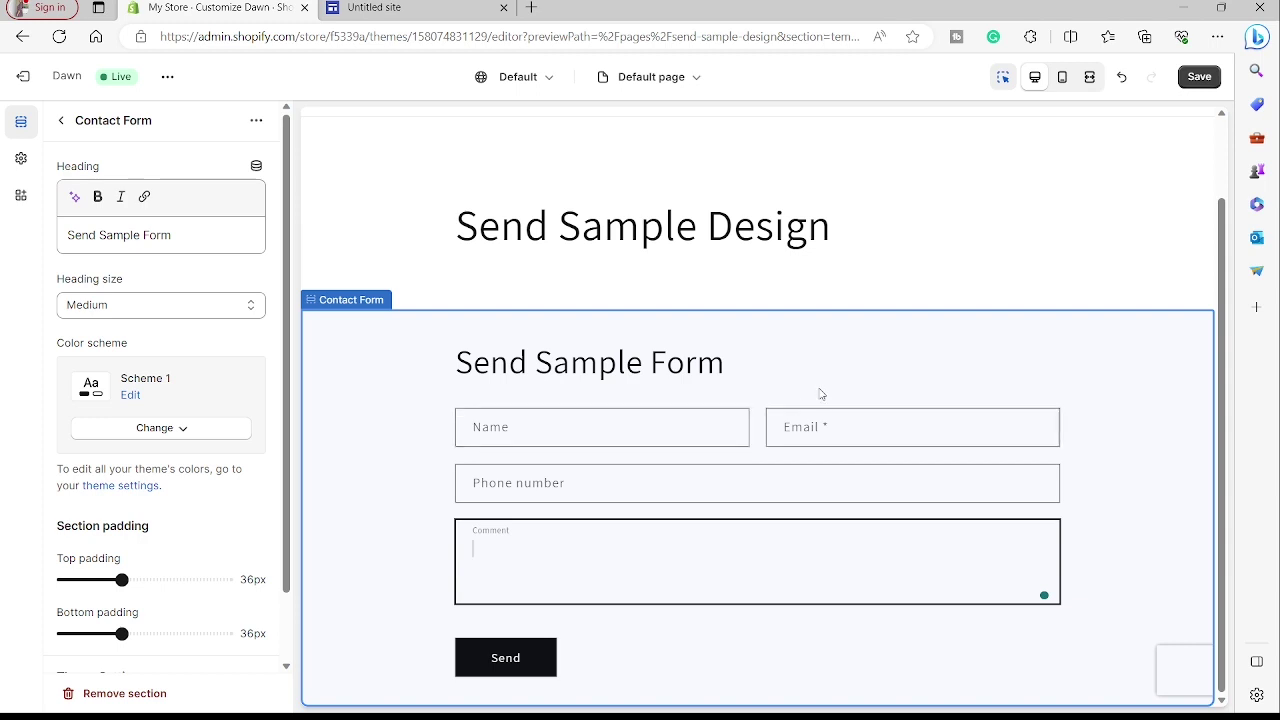
scroll(172, 447, "down", 1)
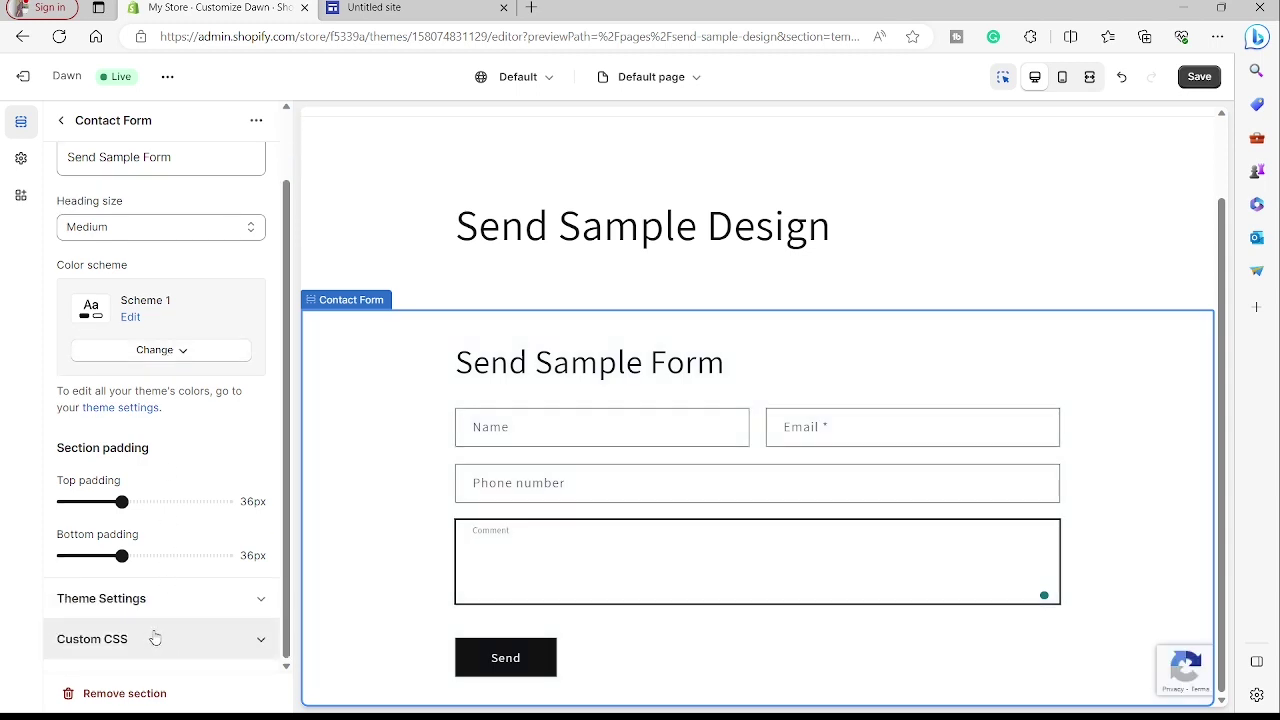
scroll(156, 636, "up", 1)
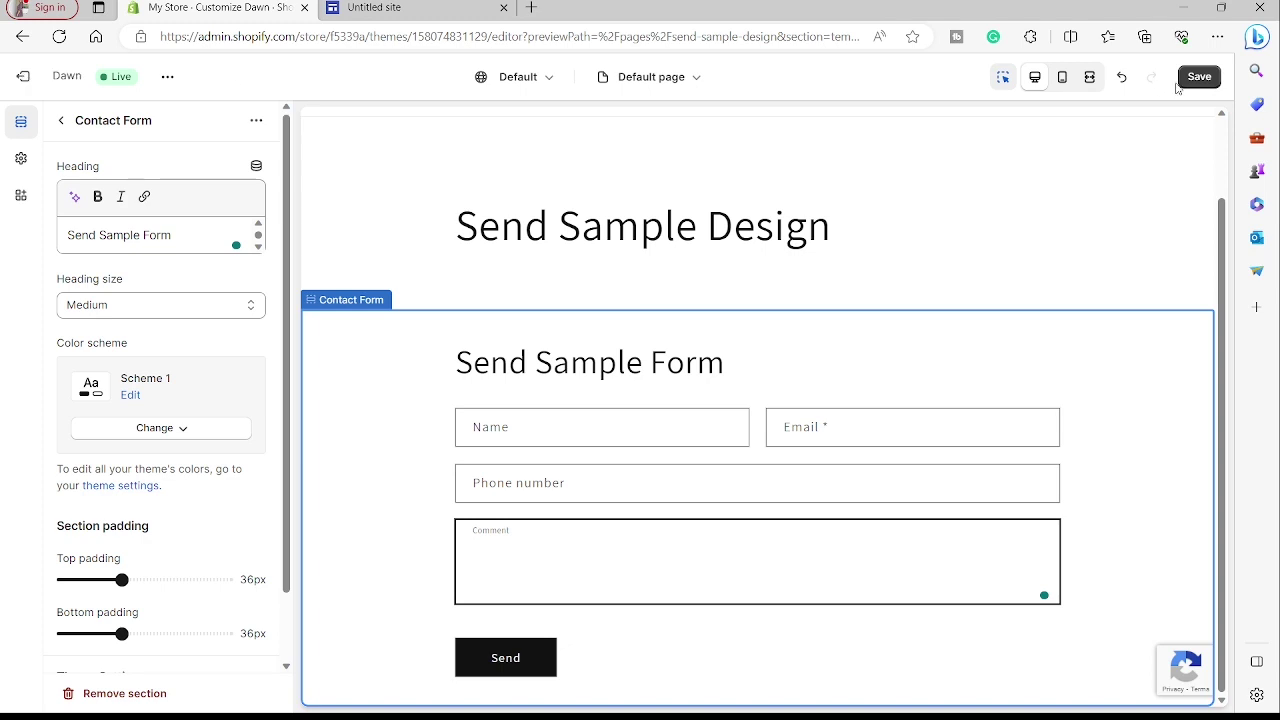
key("ctrl+s")
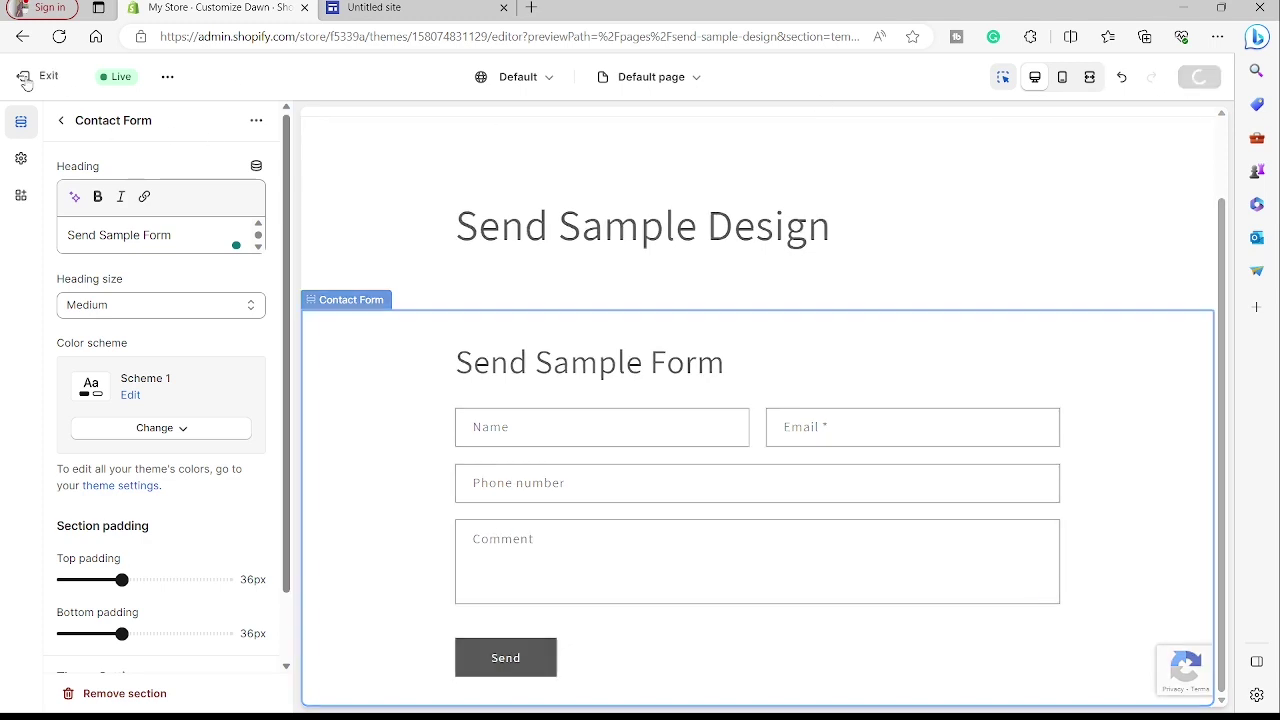
left_click(24, 80)
left_click(765, 427)
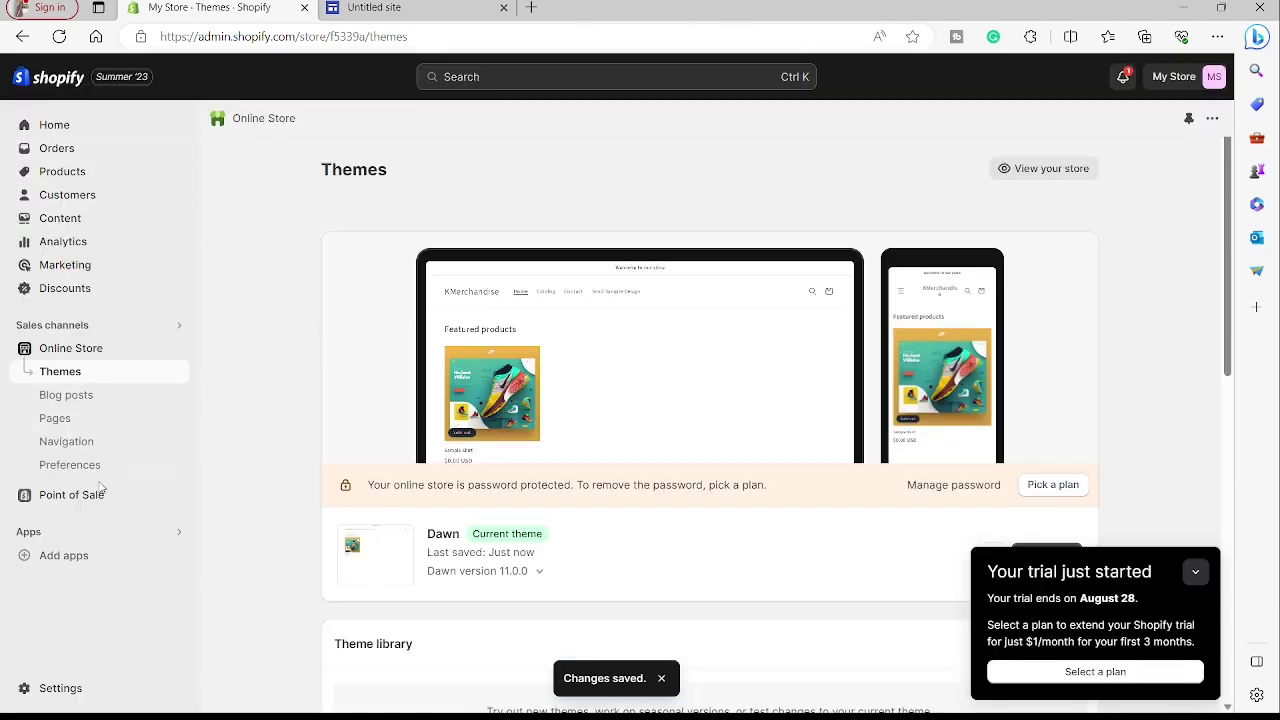
- Open the Shopify App Store from the store admin's suggested apps for adding
left_click(59, 560)
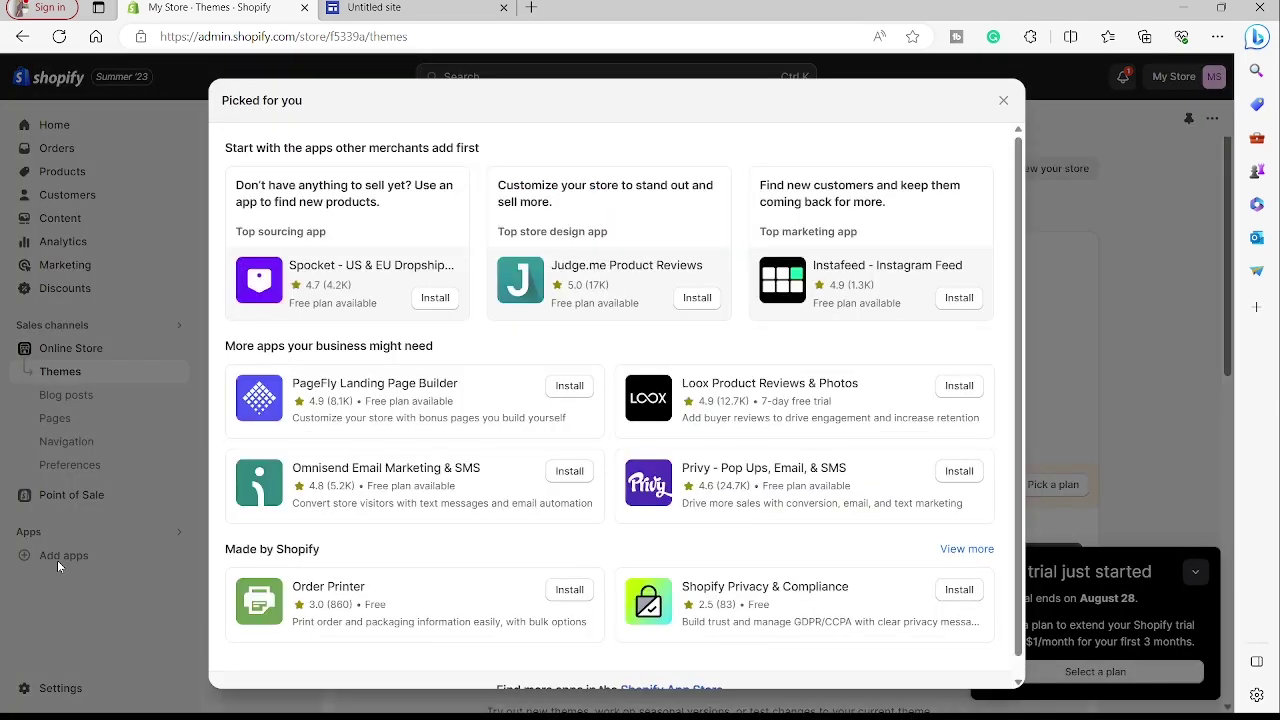
scroll(620, 280, "down", 1)
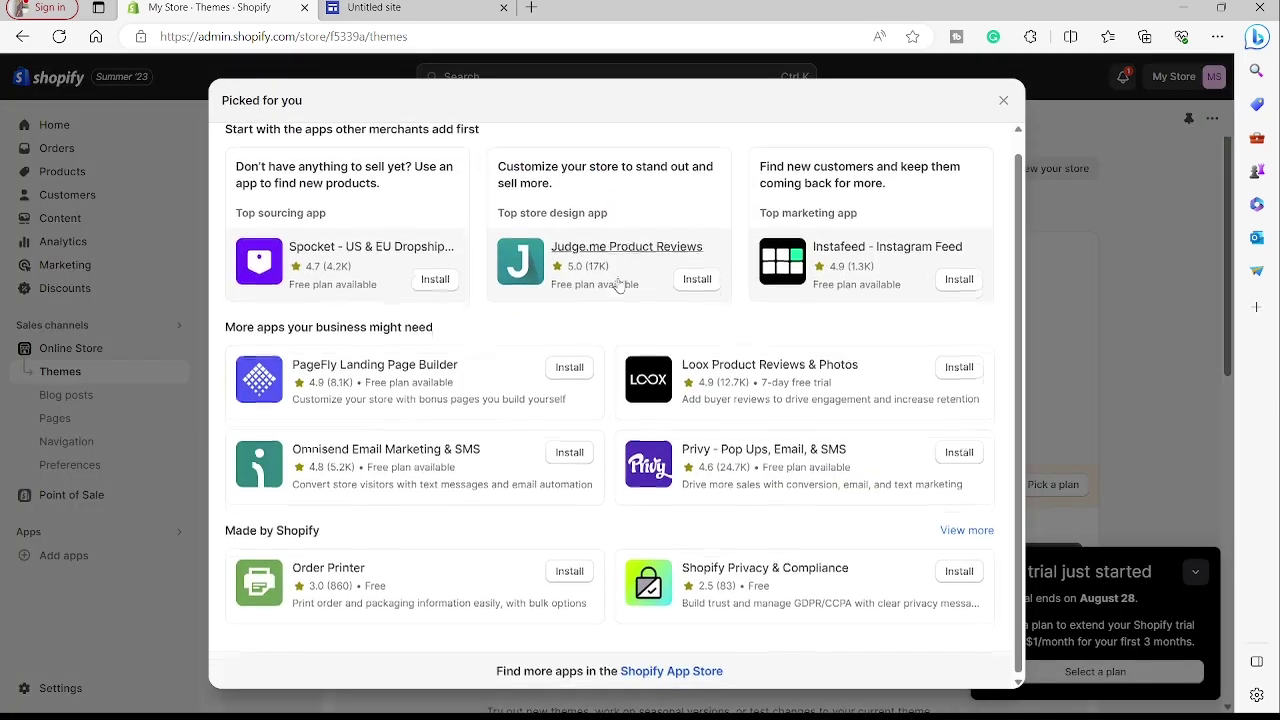
left_click(655, 672)
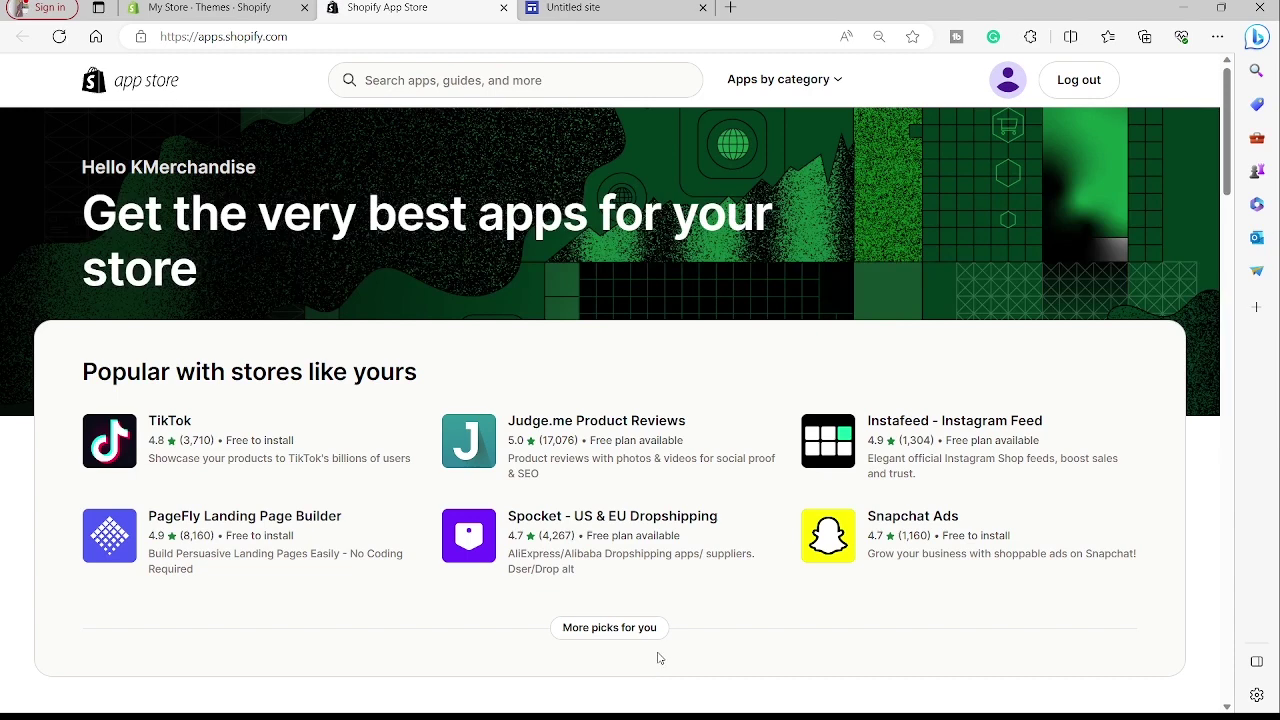
- Search the app store for "custom form" and look through the form builder apps
left_click(518, 79)
type("cust")
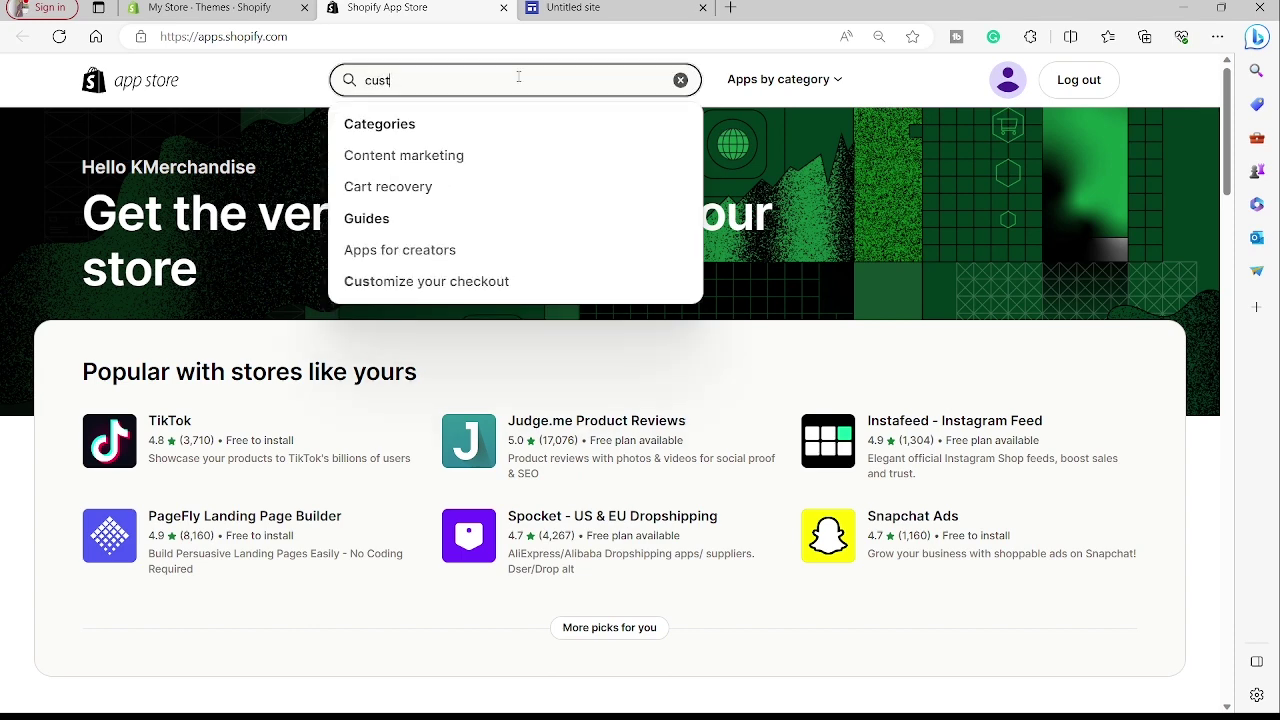
type("omer")
key("BackSpace")
key("BackSpace")
key("BackSpace")
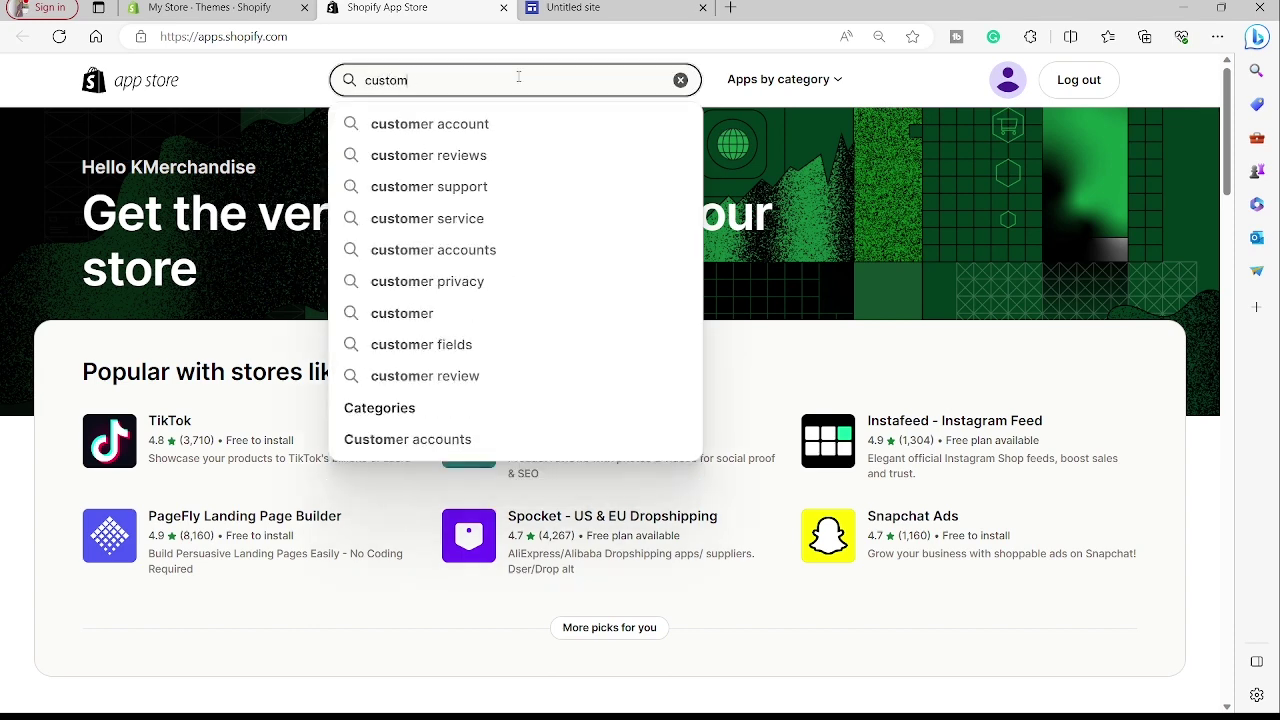
type("form")
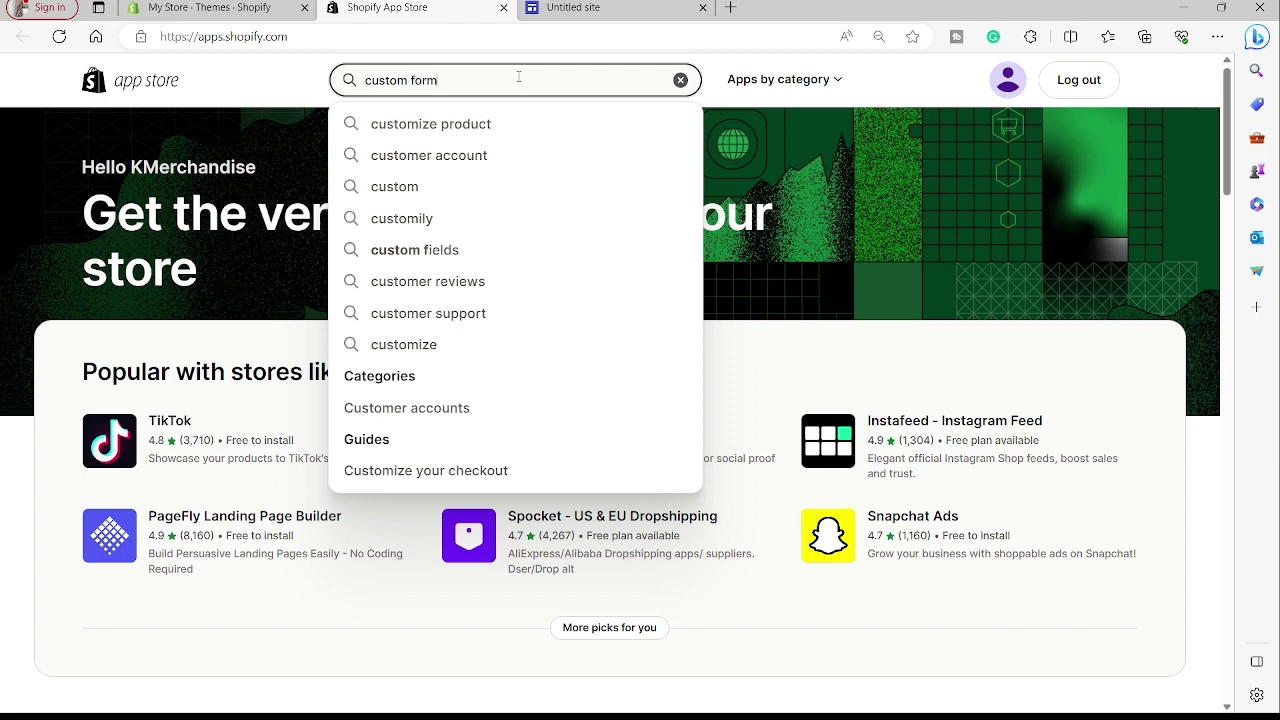
key("Return")
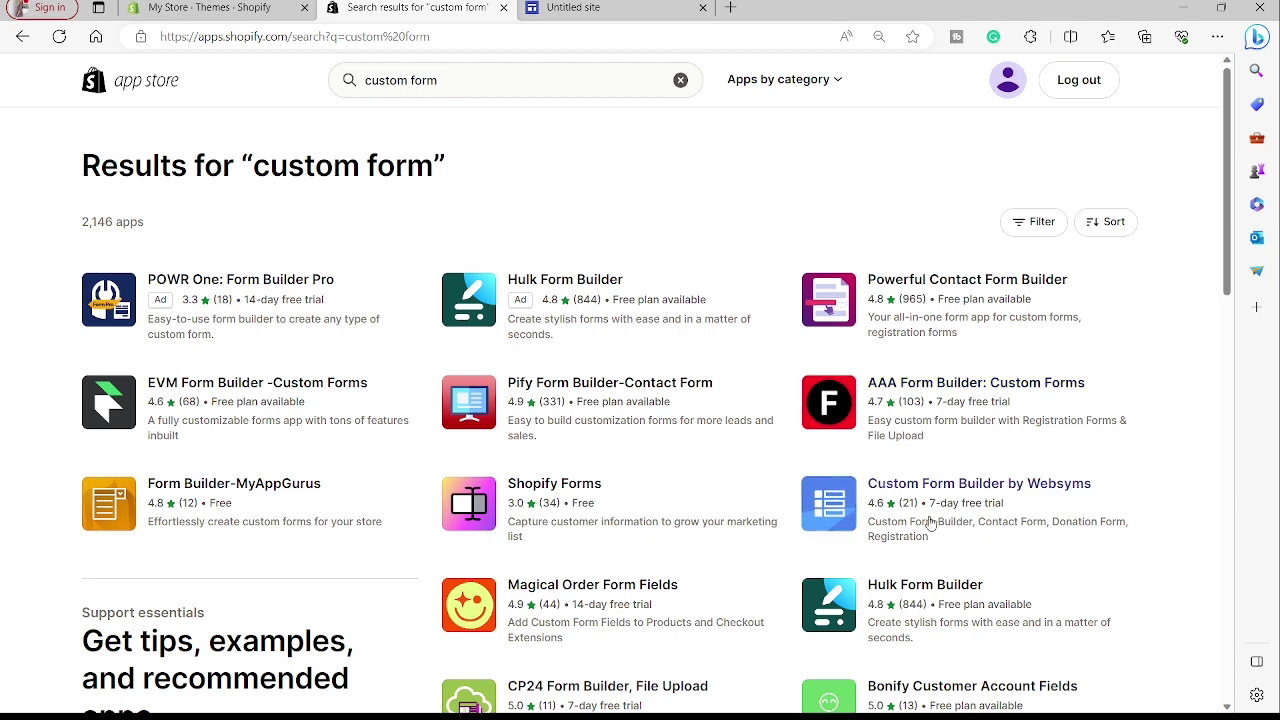
scroll(709, 508, "down", 2)
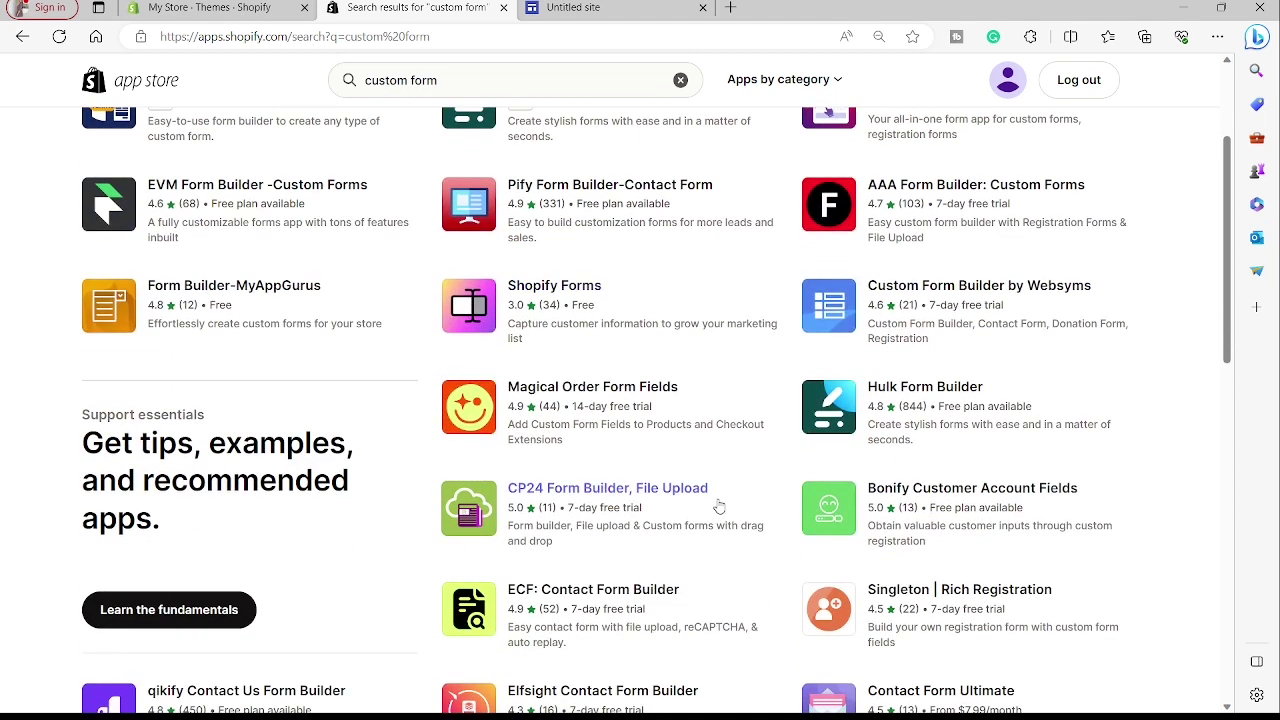
scroll(718, 505, "up", 2)
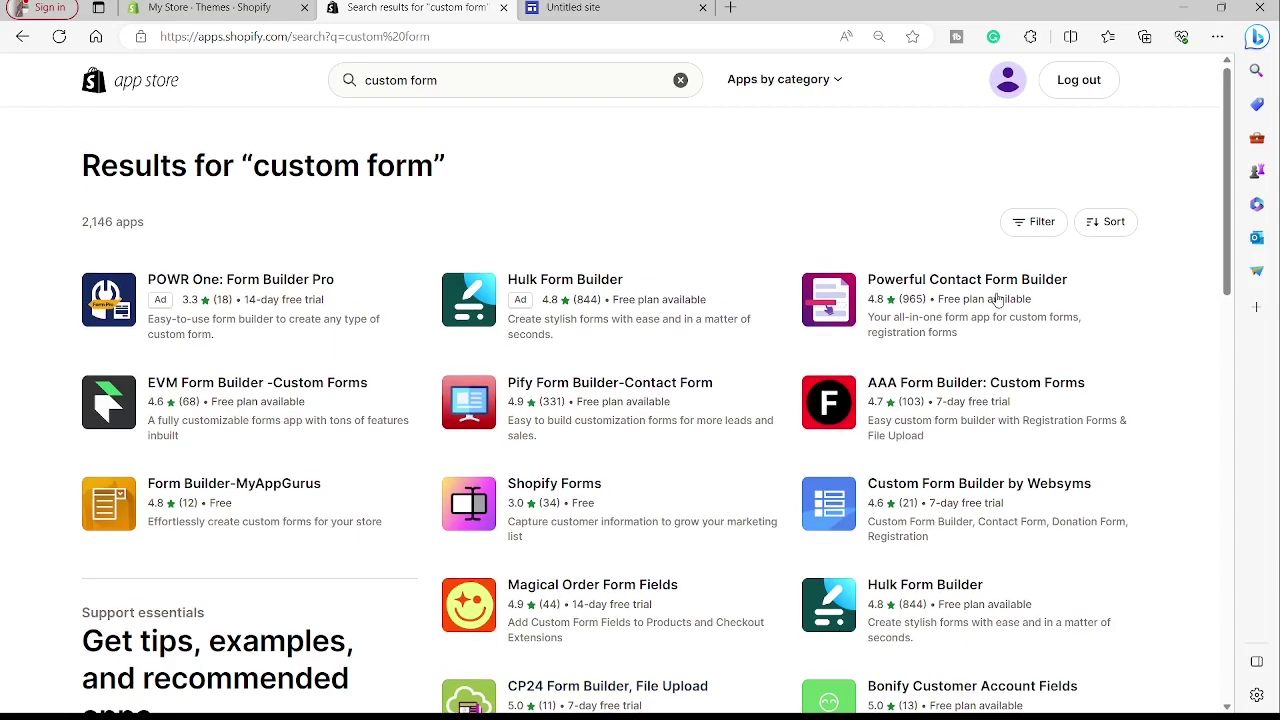
scroll(893, 303, "down", 1)
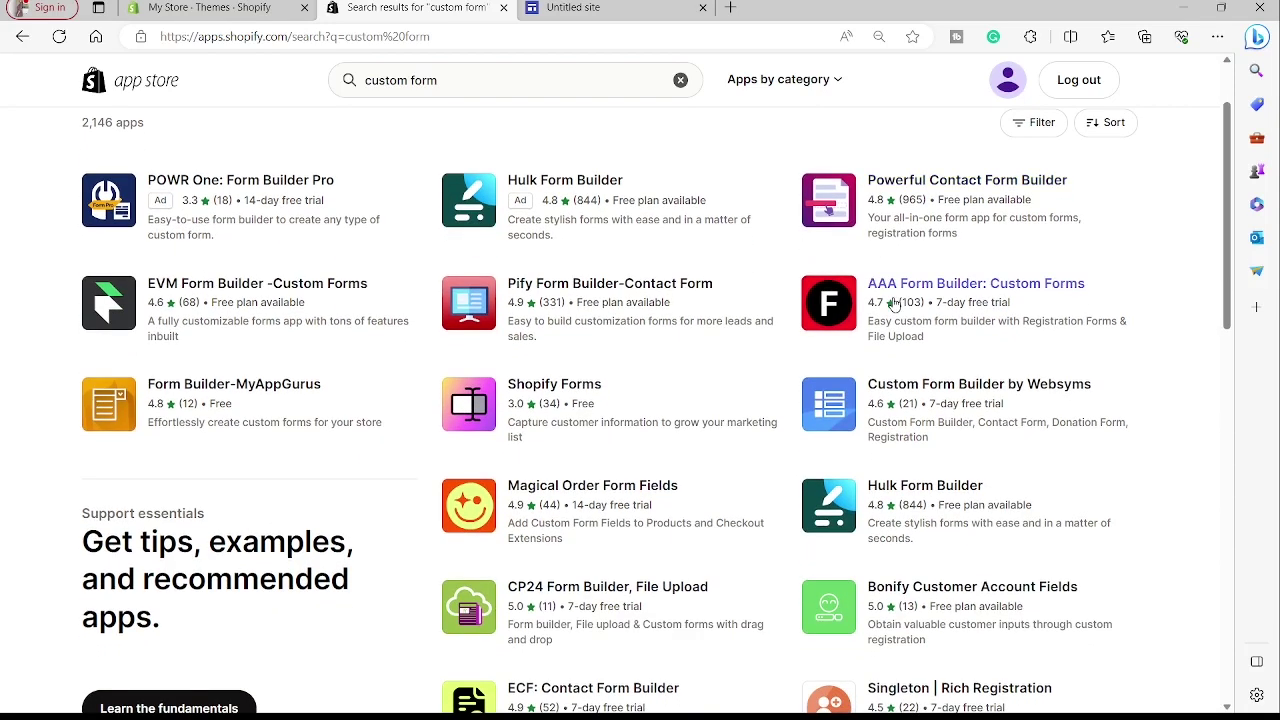